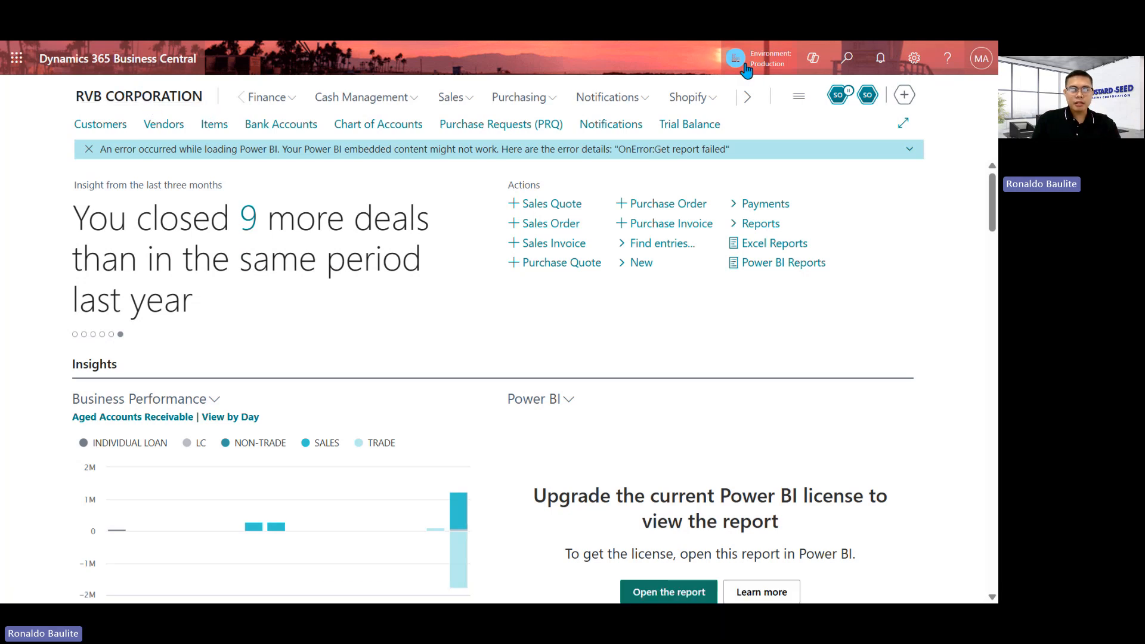
Step: Look through the companies available in each environment and close the company list without switching
{"action": "left_click", "coordinate": [769, 60]}
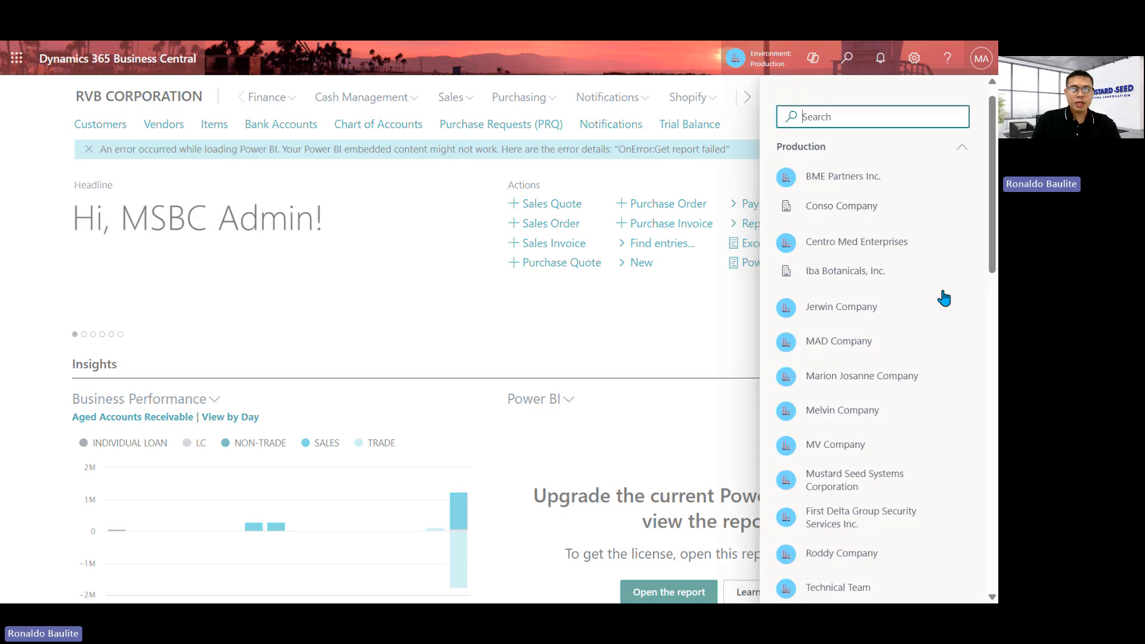
{"action": "scroll", "coordinate": [904, 245], "scroll_direction": "down", "scroll_amount": 6}
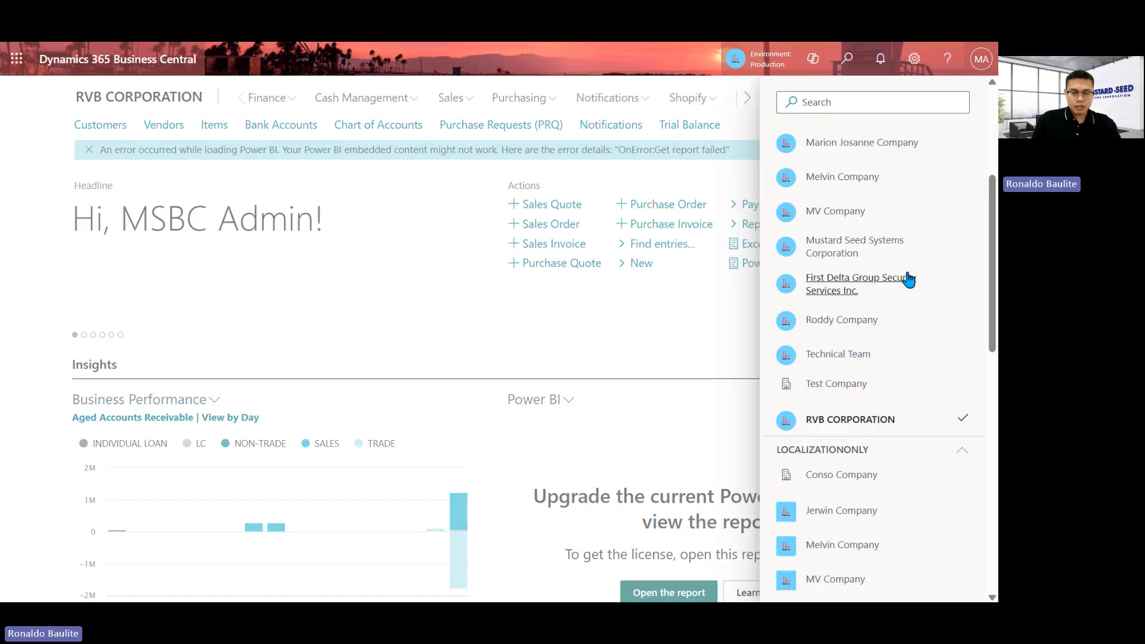
{"action": "scroll", "coordinate": [909, 279], "scroll_direction": "down", "scroll_amount": 1}
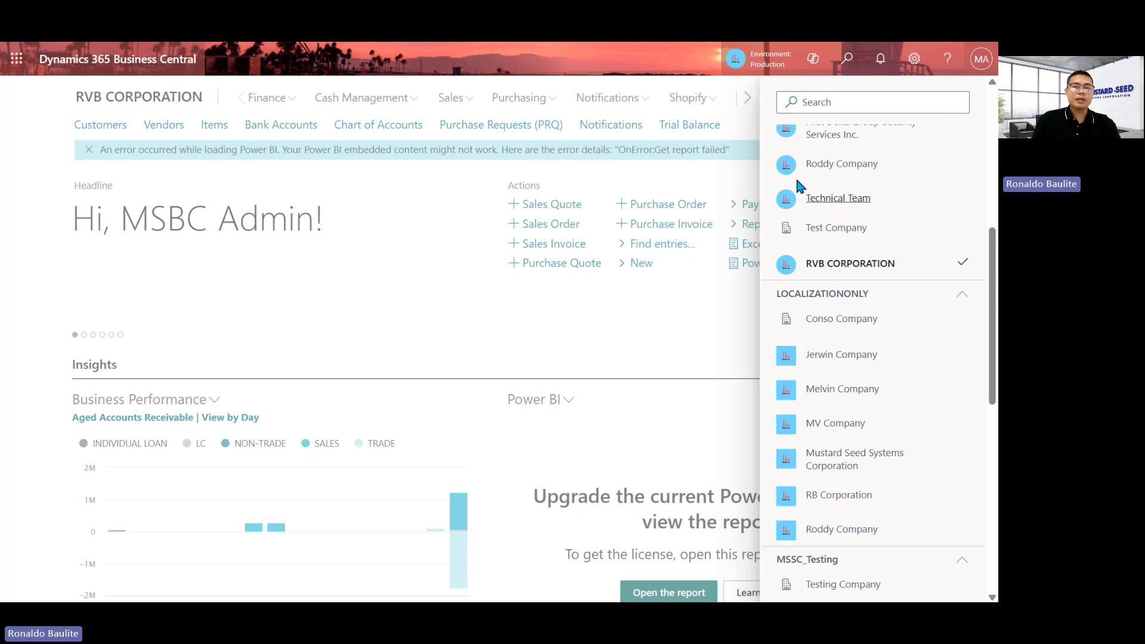
{"action": "left_click", "coordinate": [764, 62]}
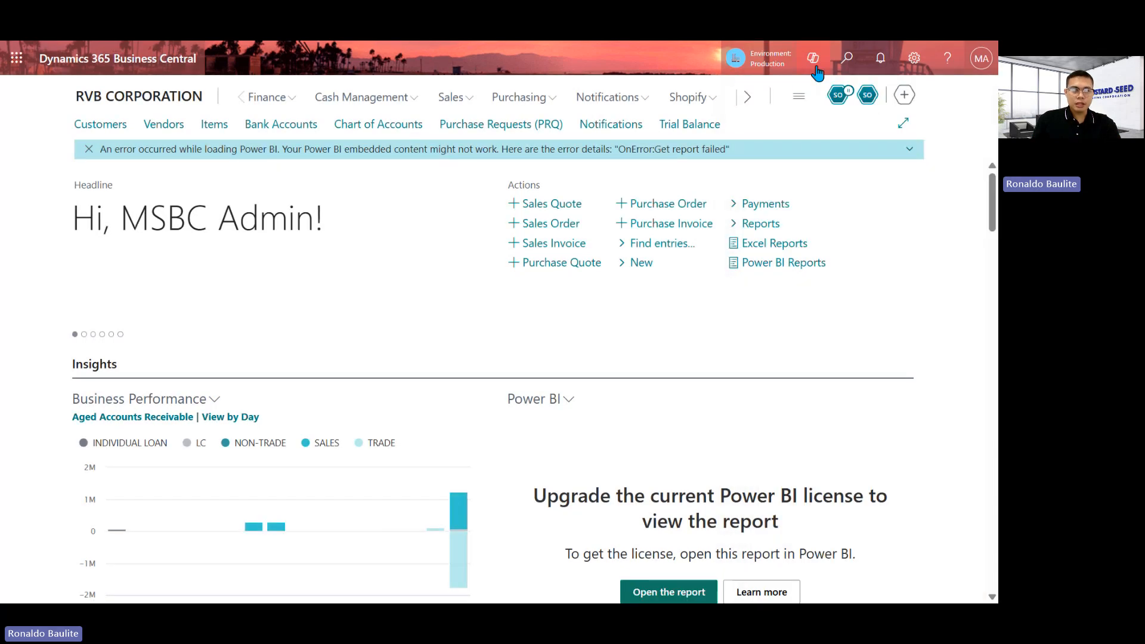
Step: Show the Copilot chat options and the Tell Me search box, closing each one again
{"action": "left_click", "coordinate": [814, 66]}
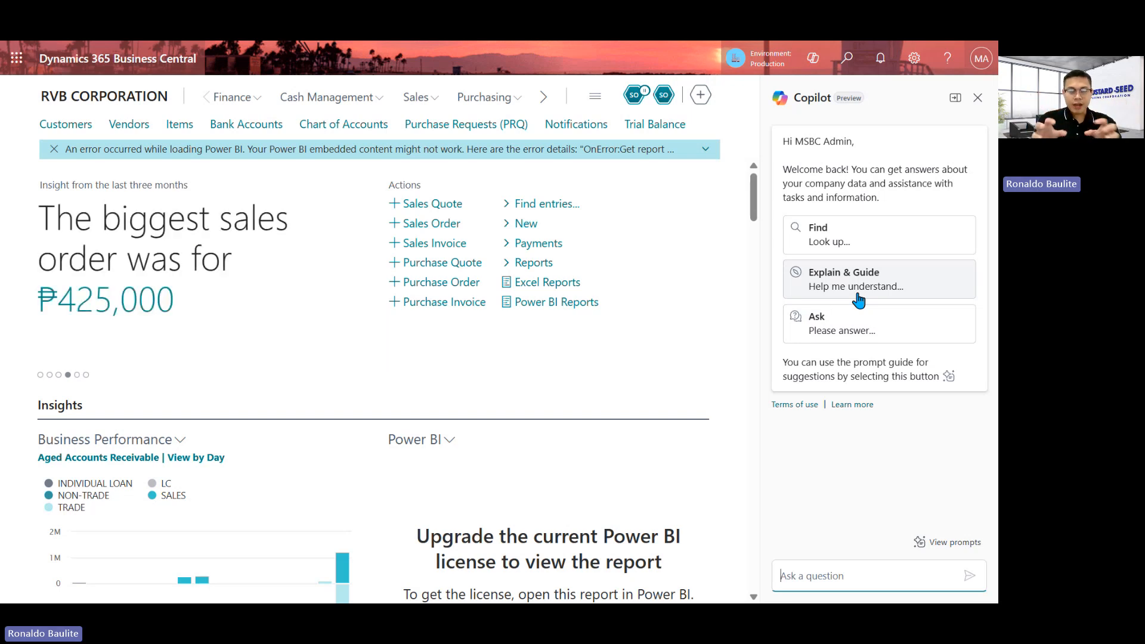
{"action": "left_click", "coordinate": [813, 60]}
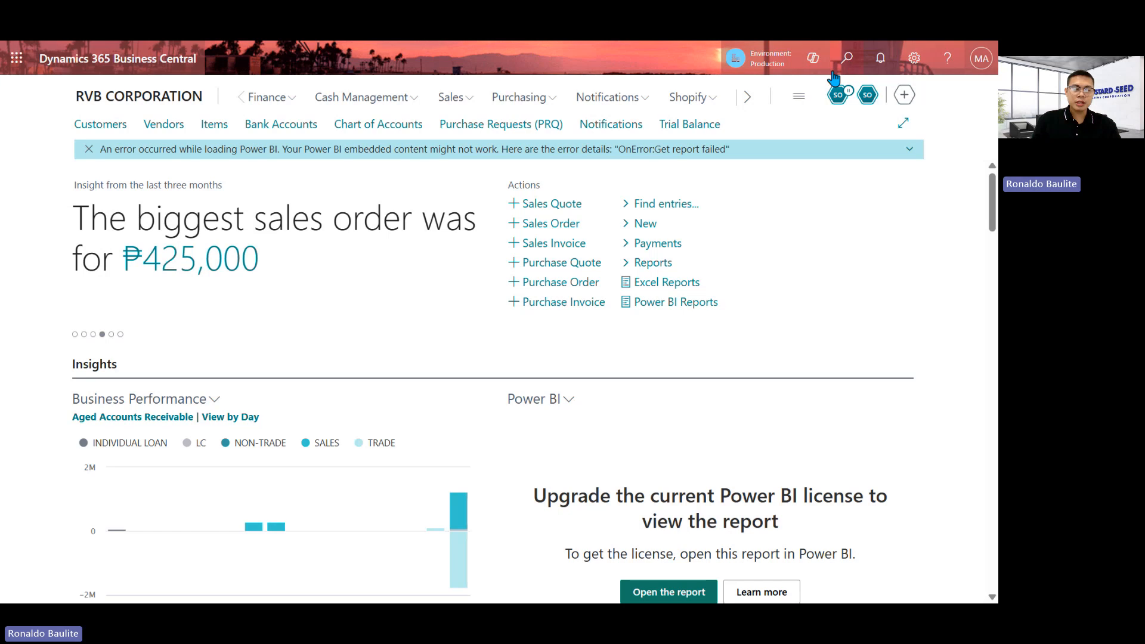
{"action": "key", "text": "alt+q"}
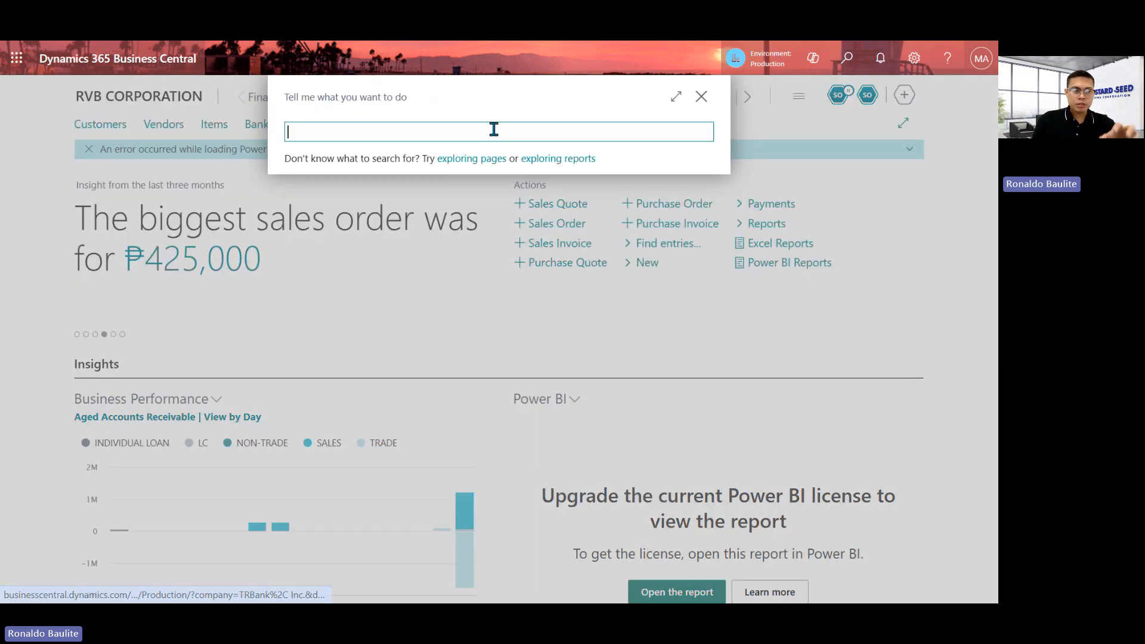
{"action": "key", "text": "Escape"}
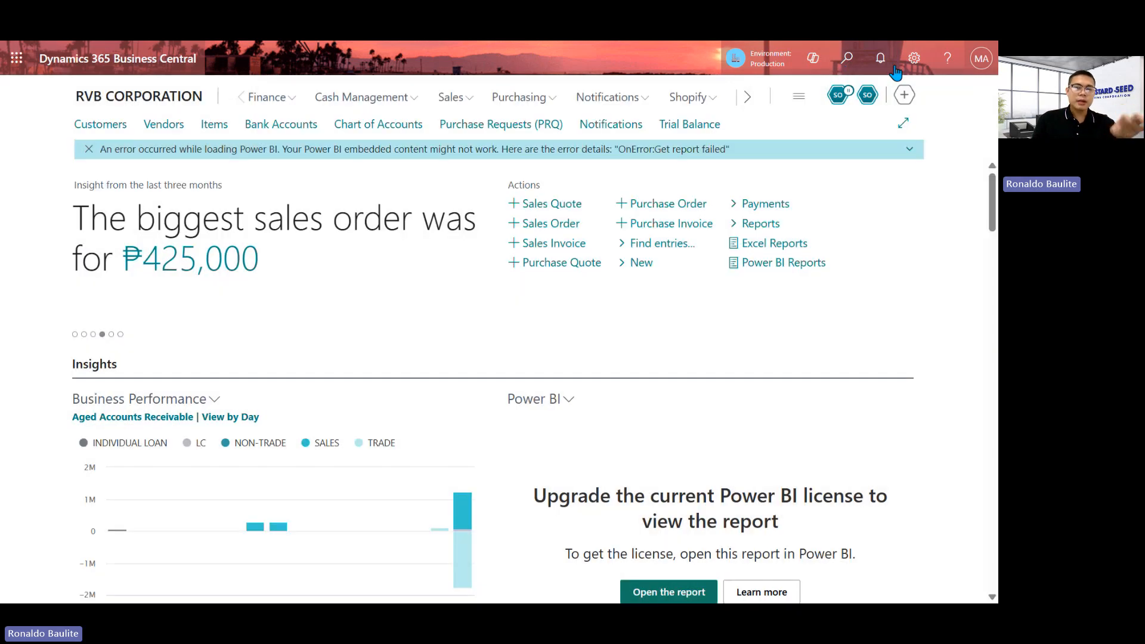
Step: Check the notifications and the Business Central settings options, then return to the home page
{"action": "left_click", "coordinate": [888, 59]}
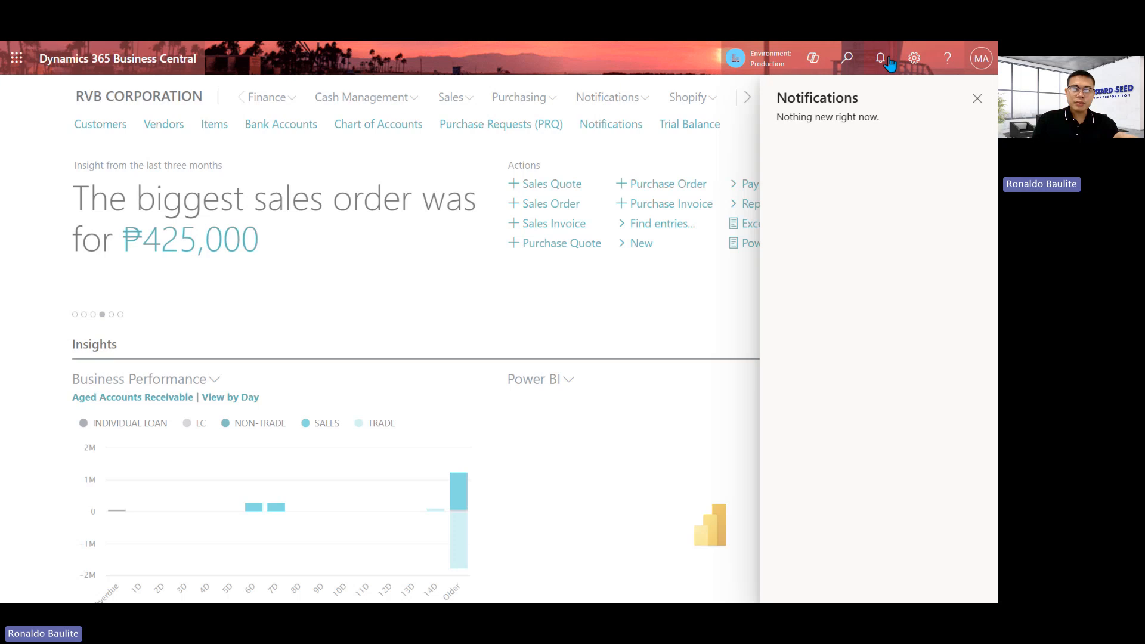
{"action": "left_click", "coordinate": [889, 62]}
{"action": "left_click", "coordinate": [912, 59]}
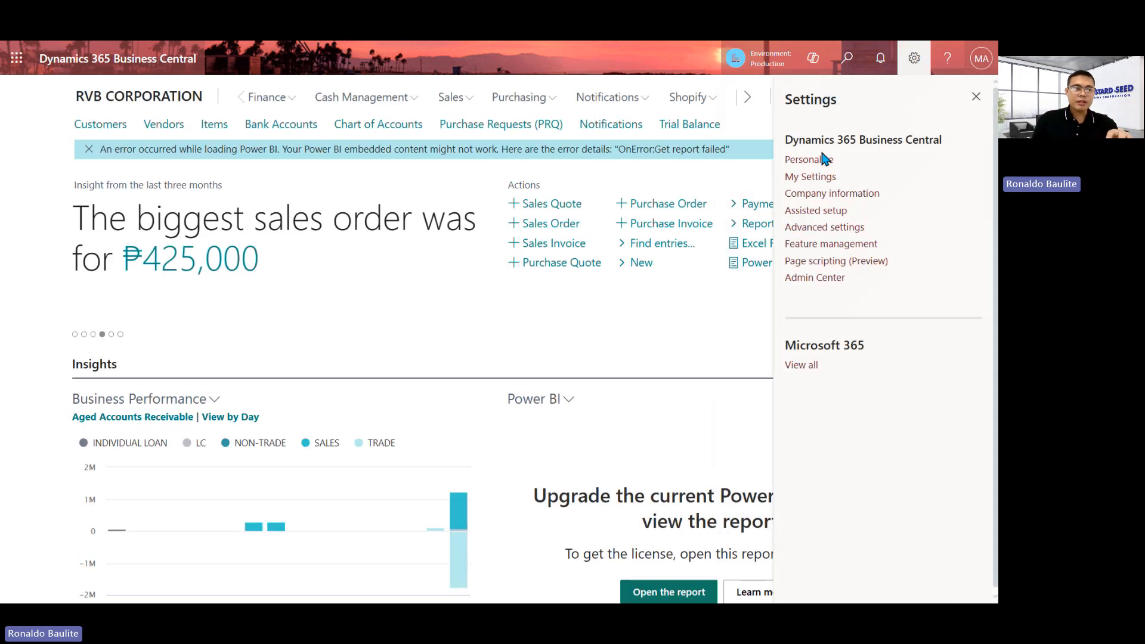
{"action": "left_click", "coordinate": [42, 148]}
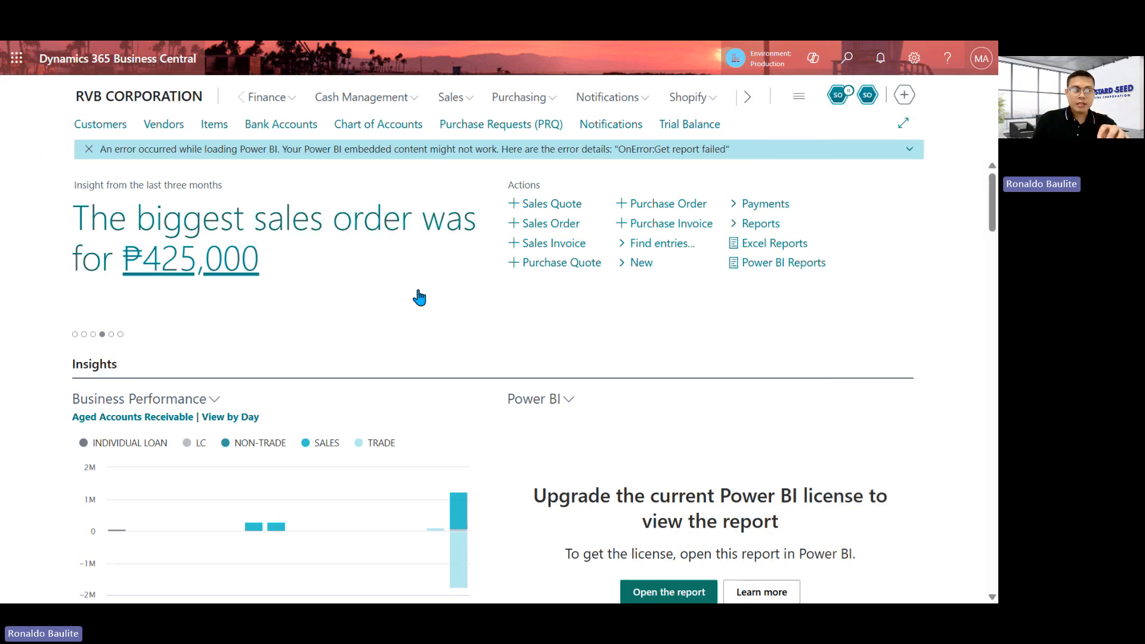
Step: Start personalizing the home page, view the headline part's Move and Hide options, and finish personalizing without choosing either
{"action": "scroll", "coordinate": [420, 301], "scroll_direction": "down", "scroll_amount": 4}
{"action": "scroll", "coordinate": [420, 301], "scroll_direction": "up", "scroll_amount": 4}
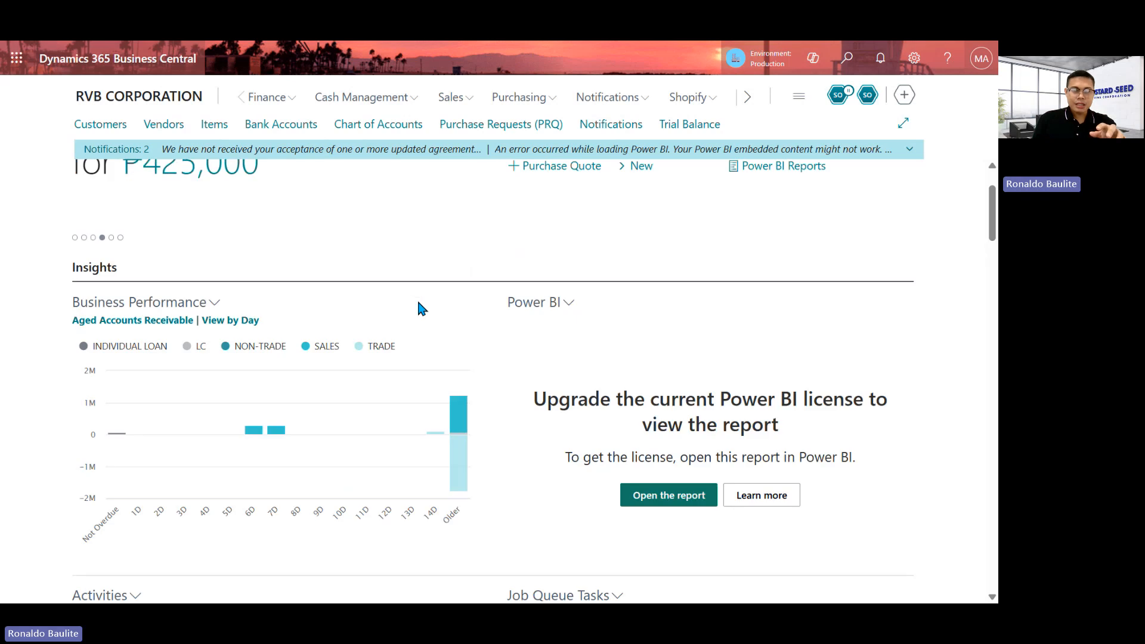
{"action": "left_click", "coordinate": [915, 63]}
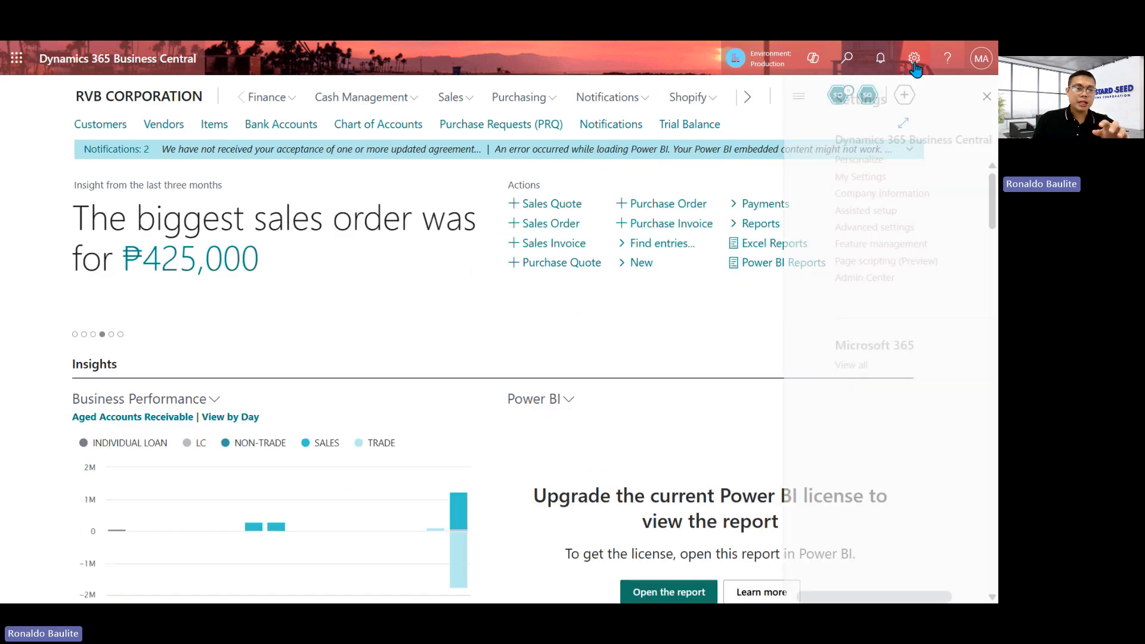
{"action": "left_click", "coordinate": [815, 162]}
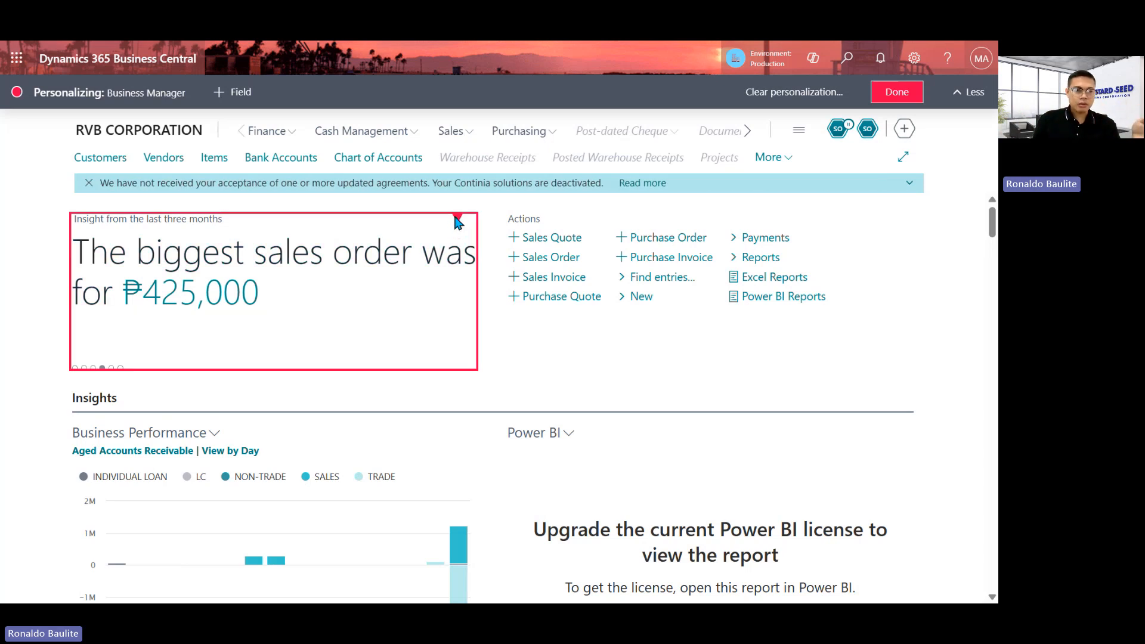
{"action": "left_click", "coordinate": [457, 221]}
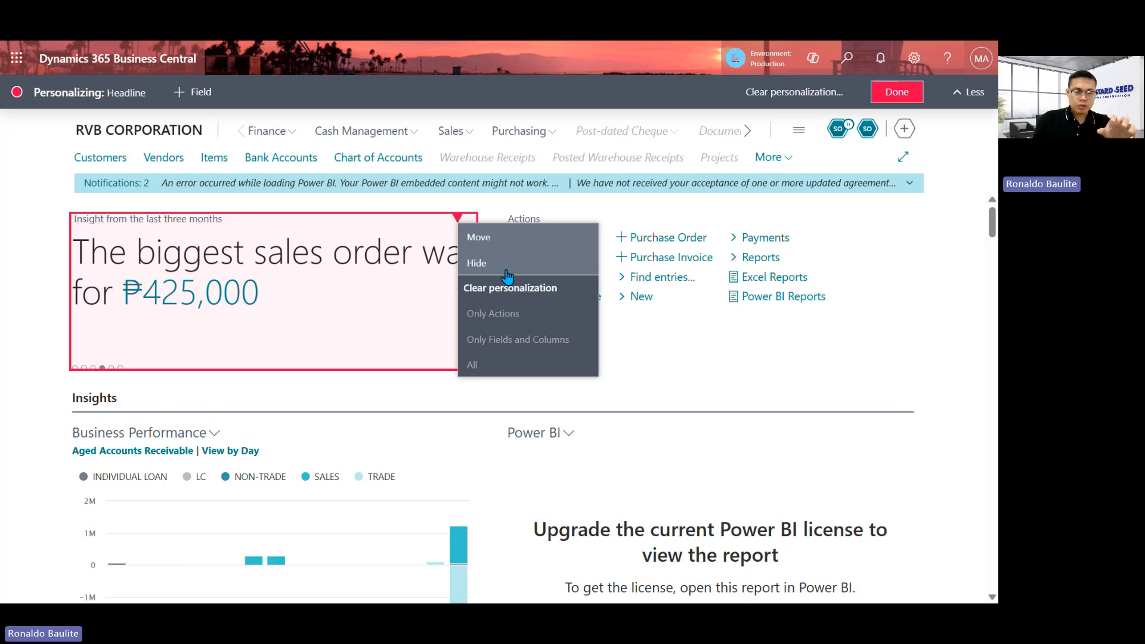
{"action": "left_click", "coordinate": [662, 220]}
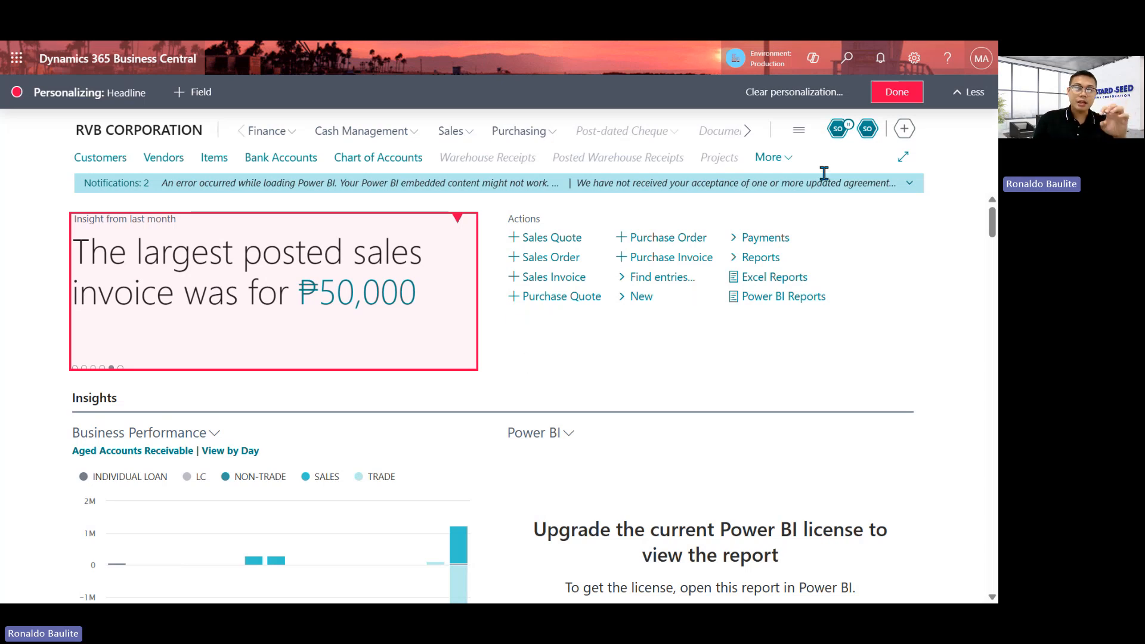
{"action": "left_click", "coordinate": [897, 95]}
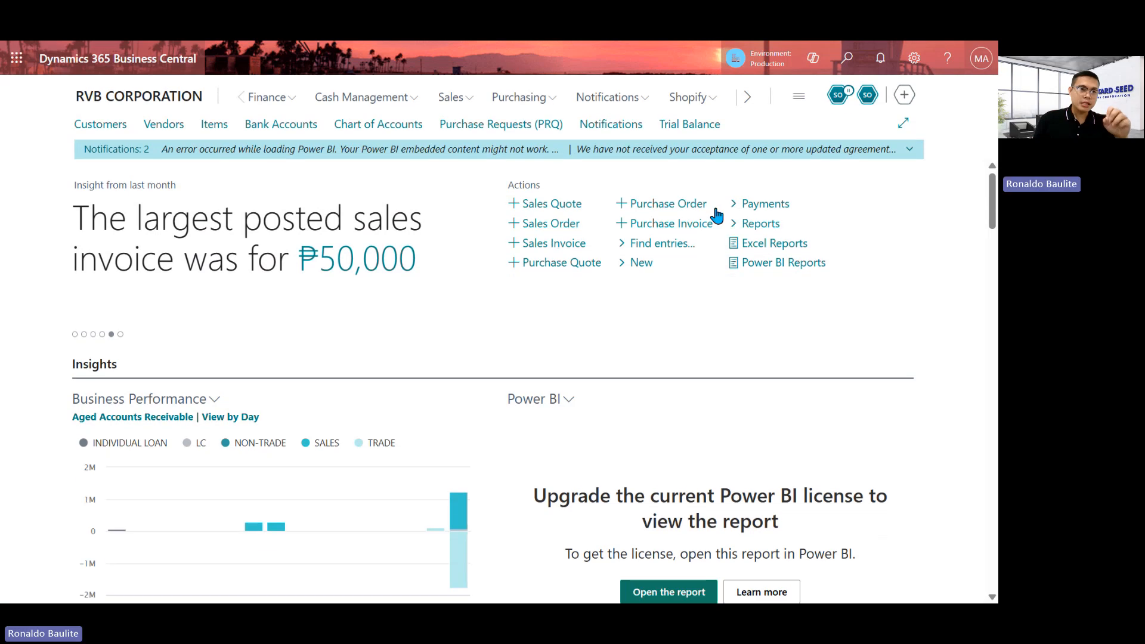
Step: Open the customer list and preview it in the List and Tall Tiles layouts, ending on Tiles
{"action": "left_click", "coordinate": [101, 126]}
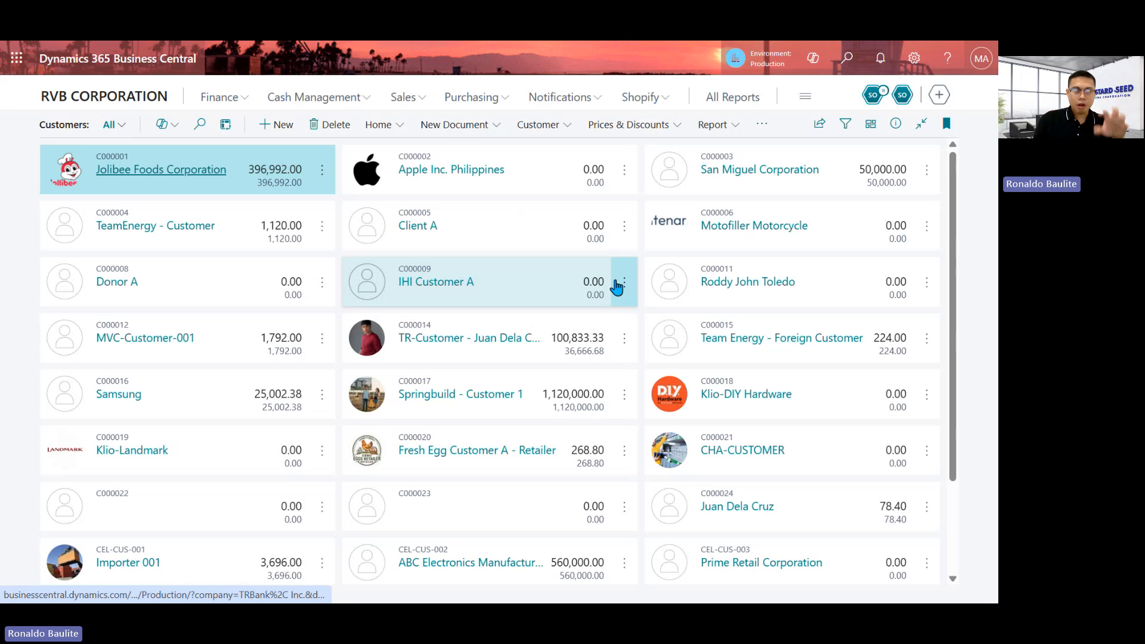
{"action": "left_click", "coordinate": [873, 128]}
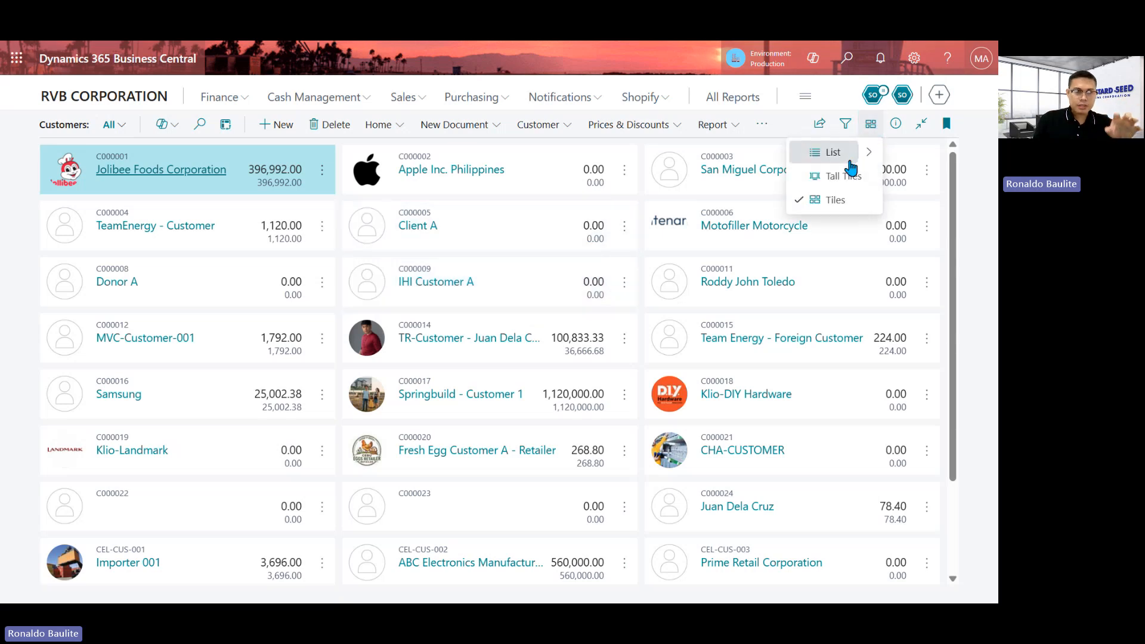
{"action": "left_click", "coordinate": [841, 154]}
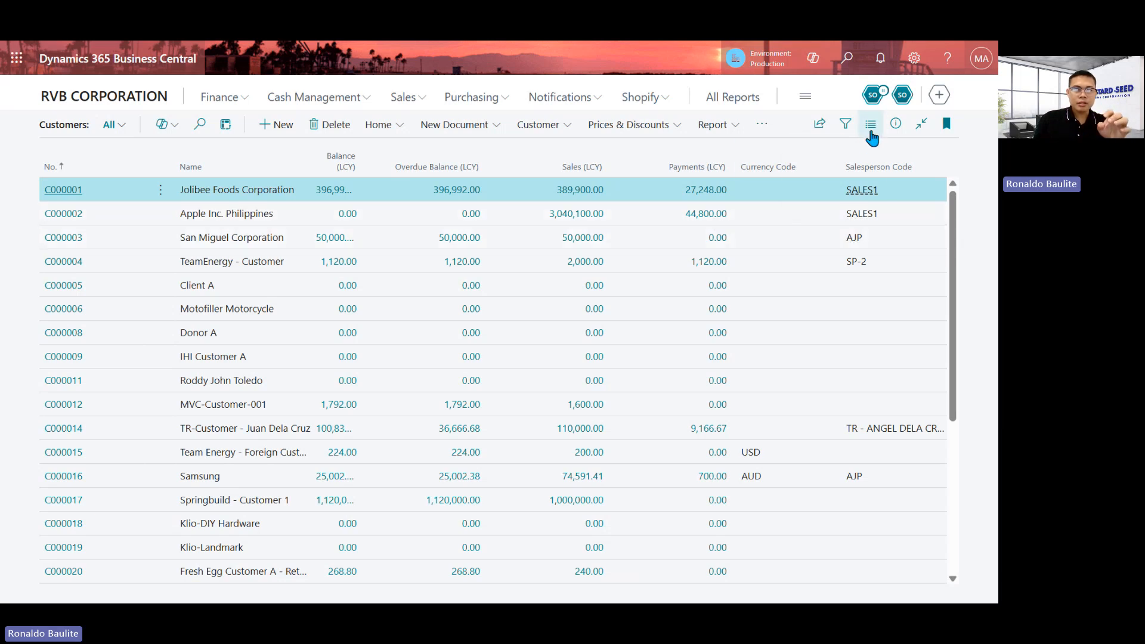
{"action": "left_click", "coordinate": [871, 128]}
{"action": "left_click", "coordinate": [847, 175]}
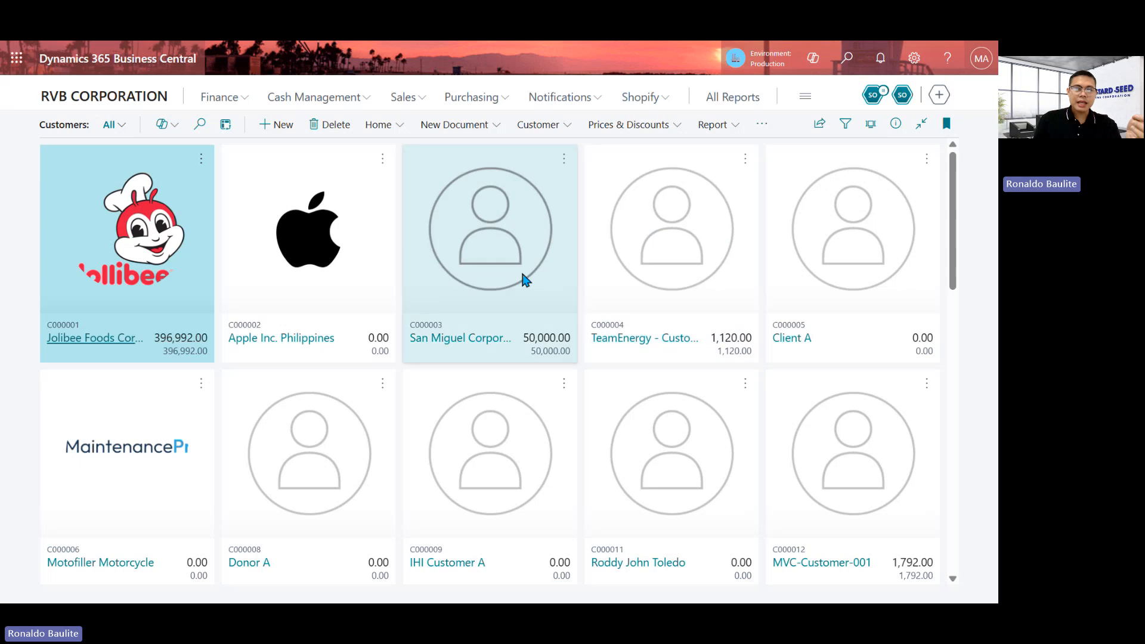
{"action": "left_click", "coordinate": [871, 123]}
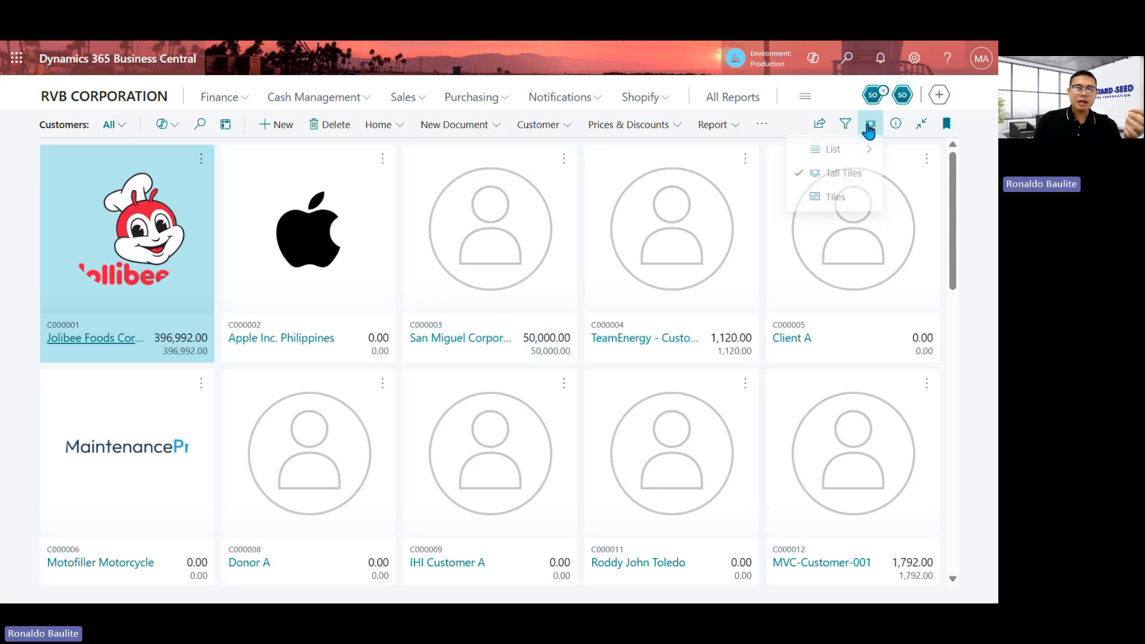
{"action": "left_click", "coordinate": [834, 200]}
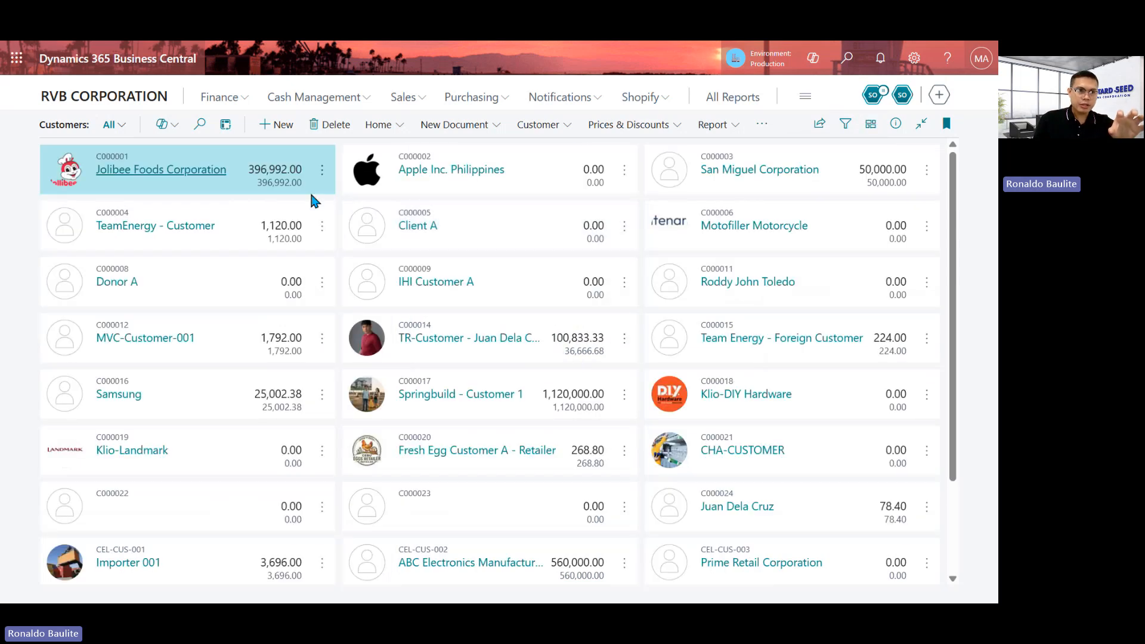
Step: View the vendor list from the home page and return to the home page
{"action": "left_click", "coordinate": [53, 97]}
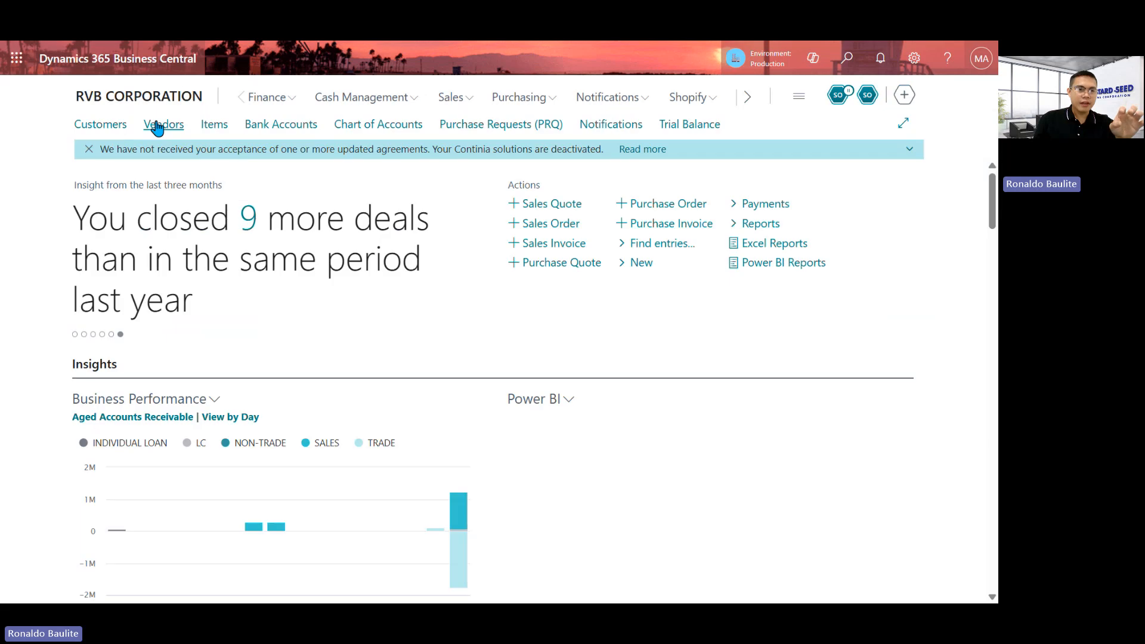
{"action": "left_click", "coordinate": [158, 125]}
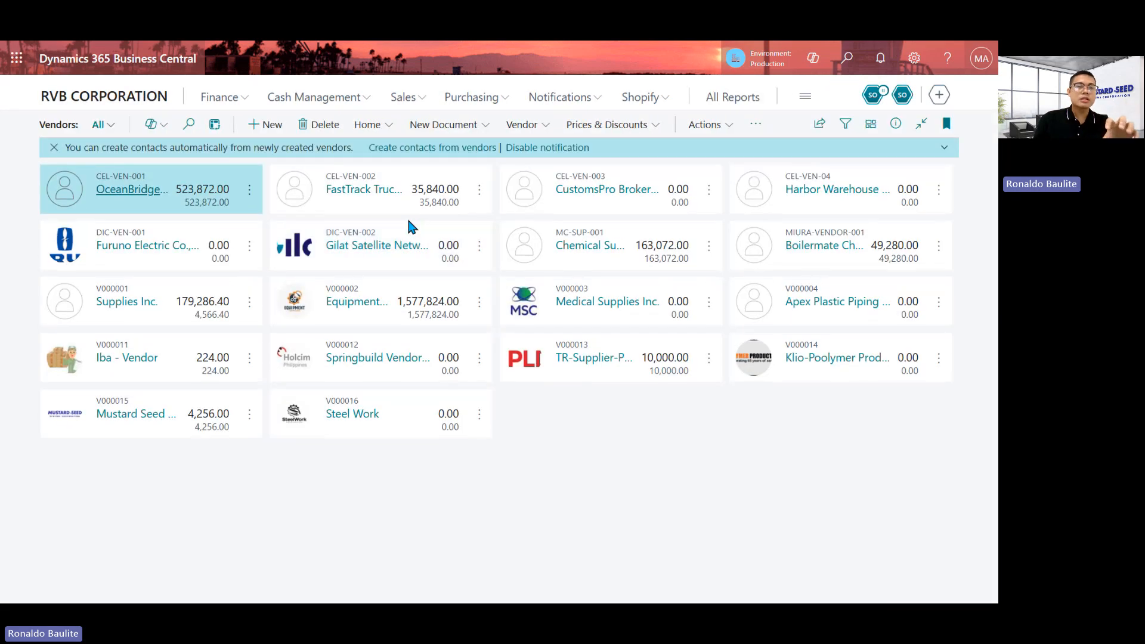
{"action": "left_click", "coordinate": [152, 101]}
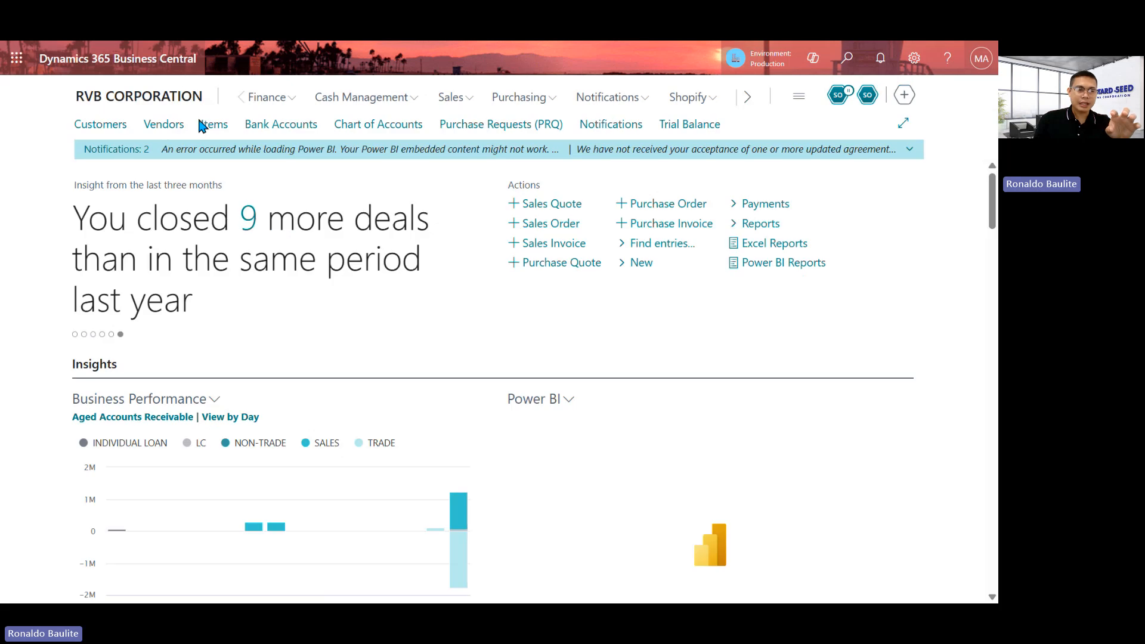
Step: Open the item list, browse its tiles, and return to the home page
{"action": "left_click", "coordinate": [209, 132]}
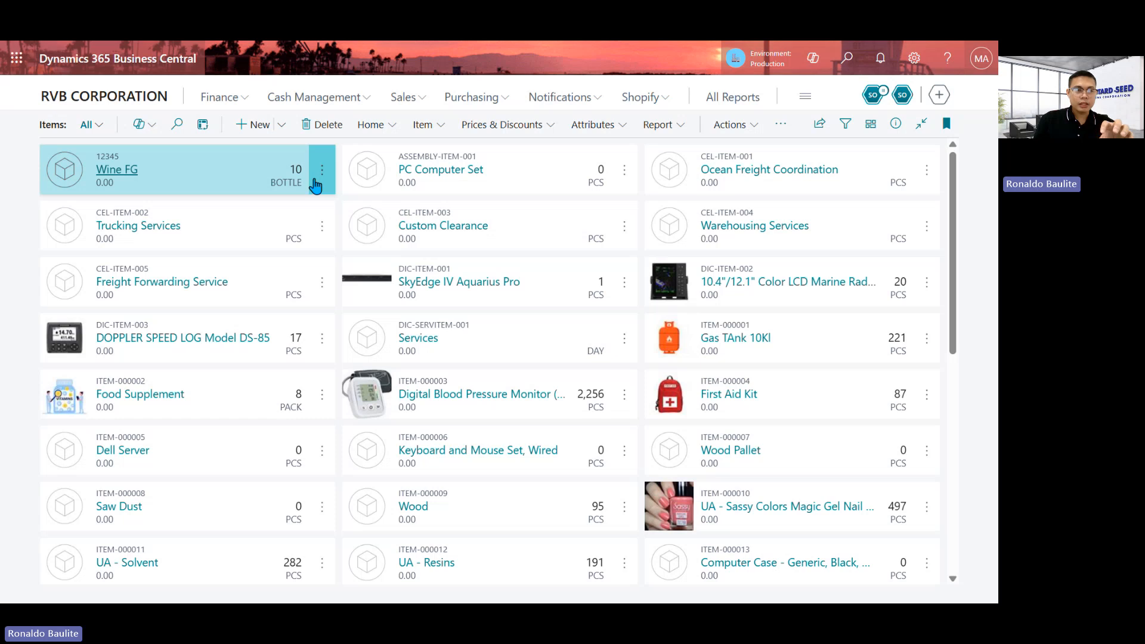
{"action": "scroll", "coordinate": [560, 325], "scroll_direction": "down", "scroll_amount": 5}
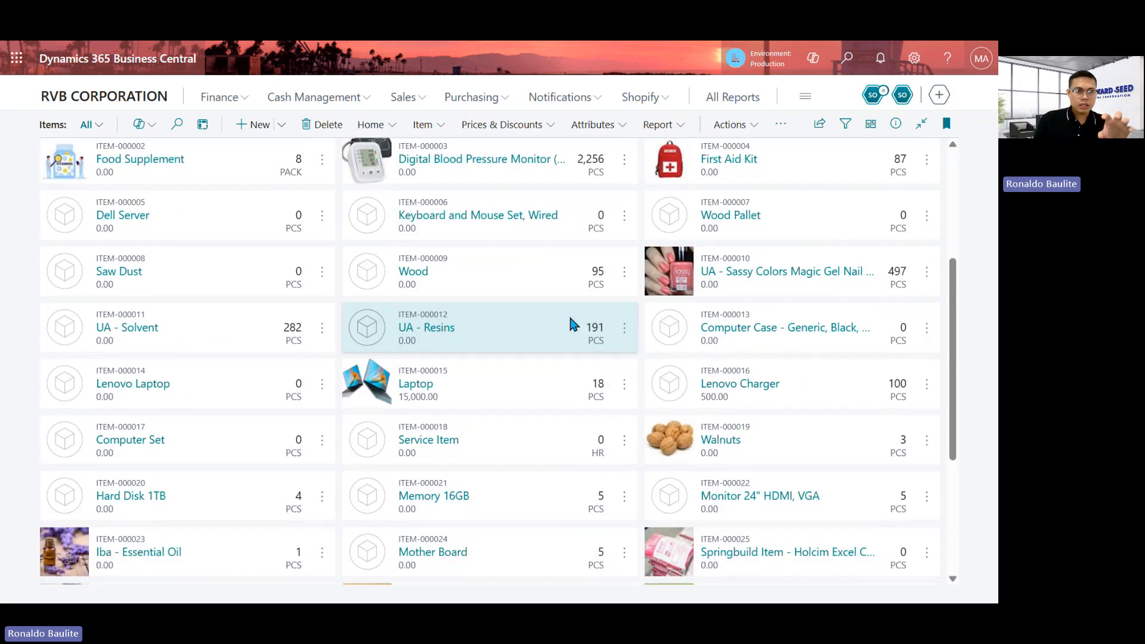
{"action": "scroll", "coordinate": [569, 316], "scroll_direction": "up", "scroll_amount": 3}
{"action": "scroll", "coordinate": [569, 314], "scroll_direction": "up", "scroll_amount": 3}
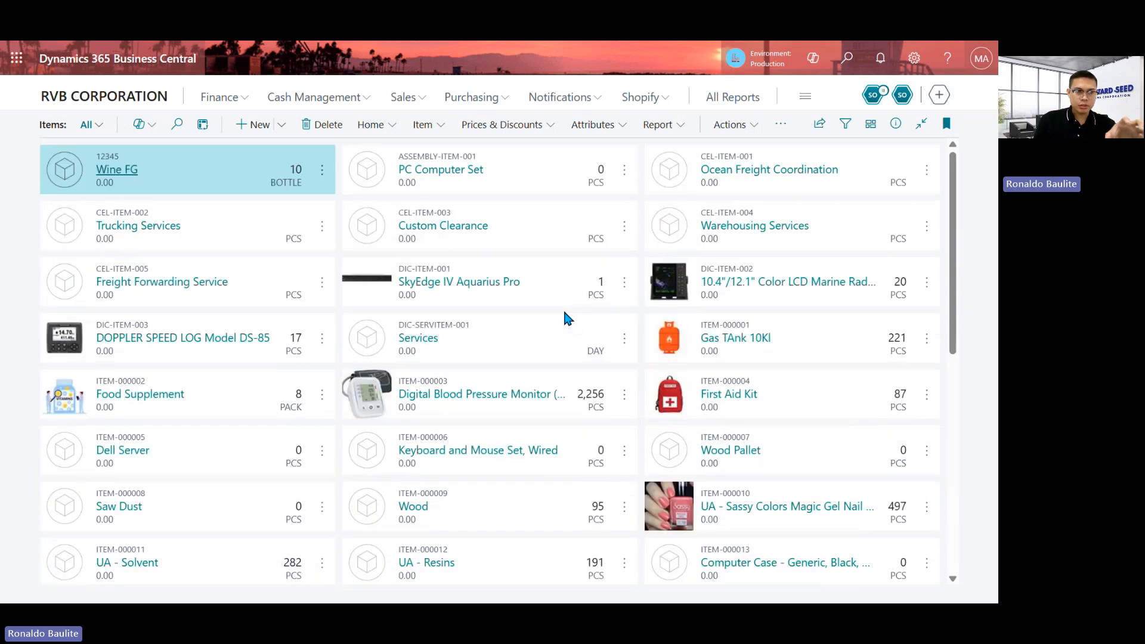
{"action": "left_click", "coordinate": [154, 97]}
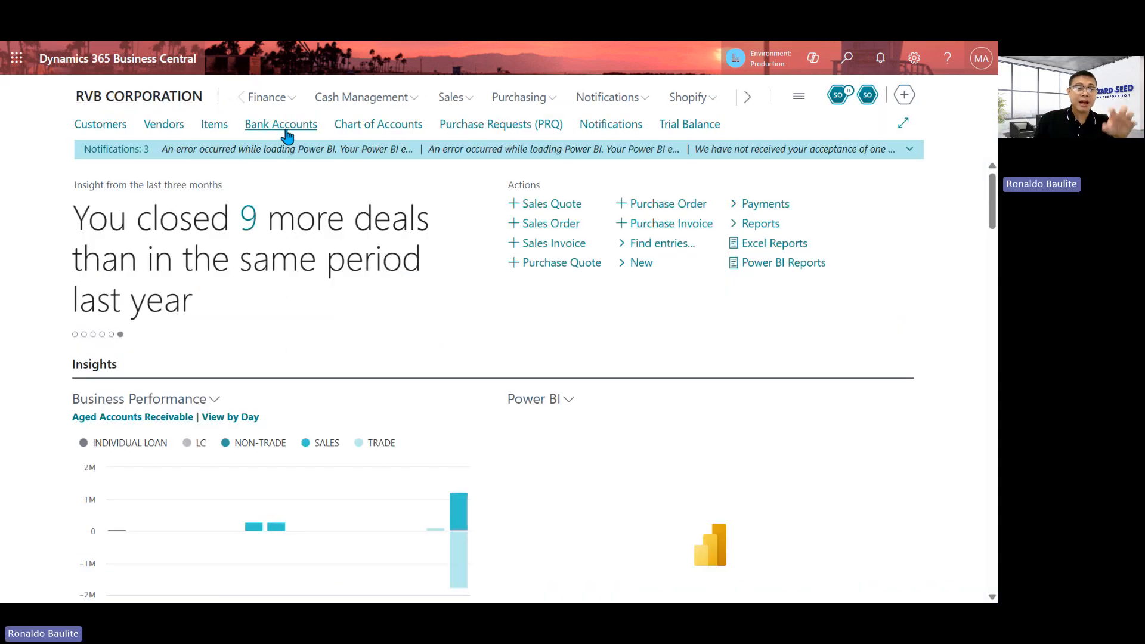
Step: Open the bank account list and inspect the ledger entries behind the BDO account's balance
{"action": "left_click", "coordinate": [290, 130]}
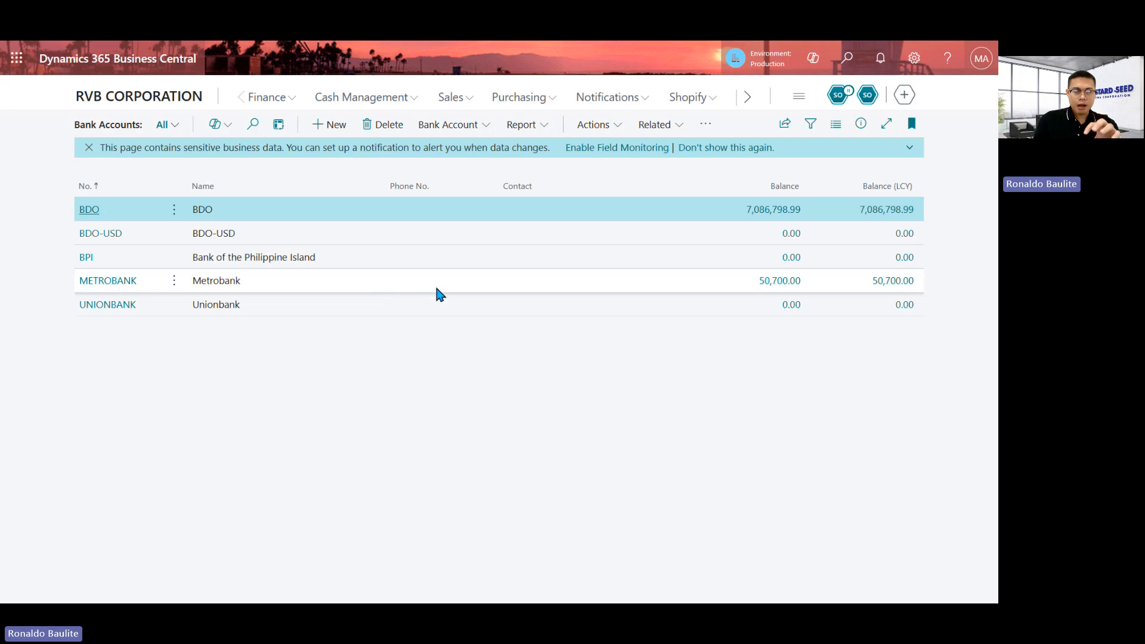
{"action": "left_click", "coordinate": [765, 210]}
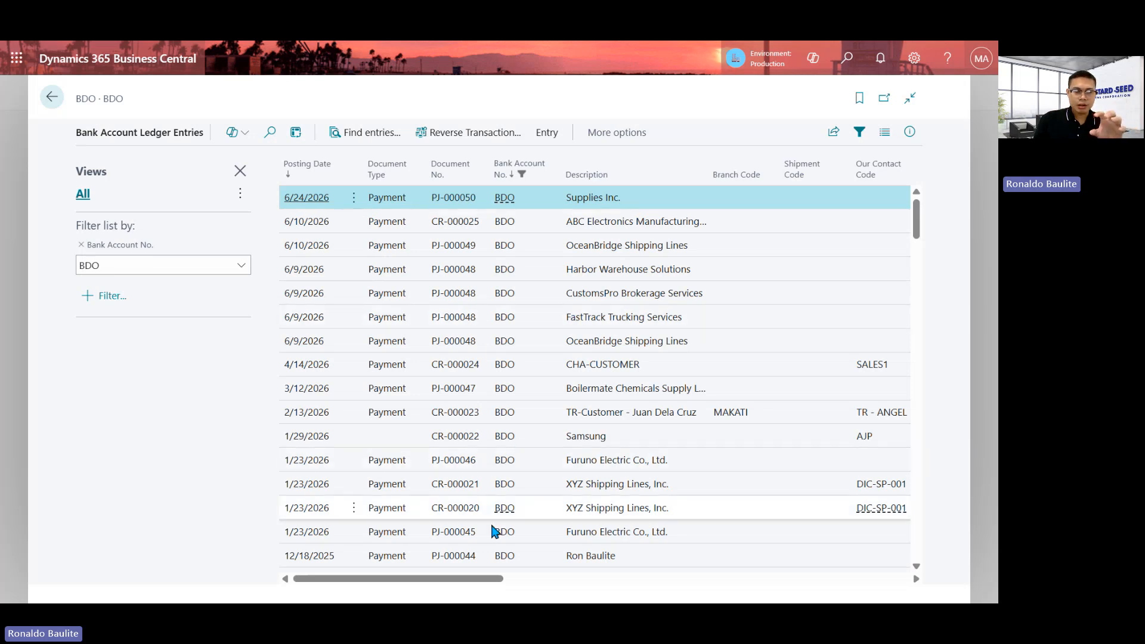
{"action": "left_click_drag", "start_coordinate": [473, 578], "coordinate": [423, 542]}
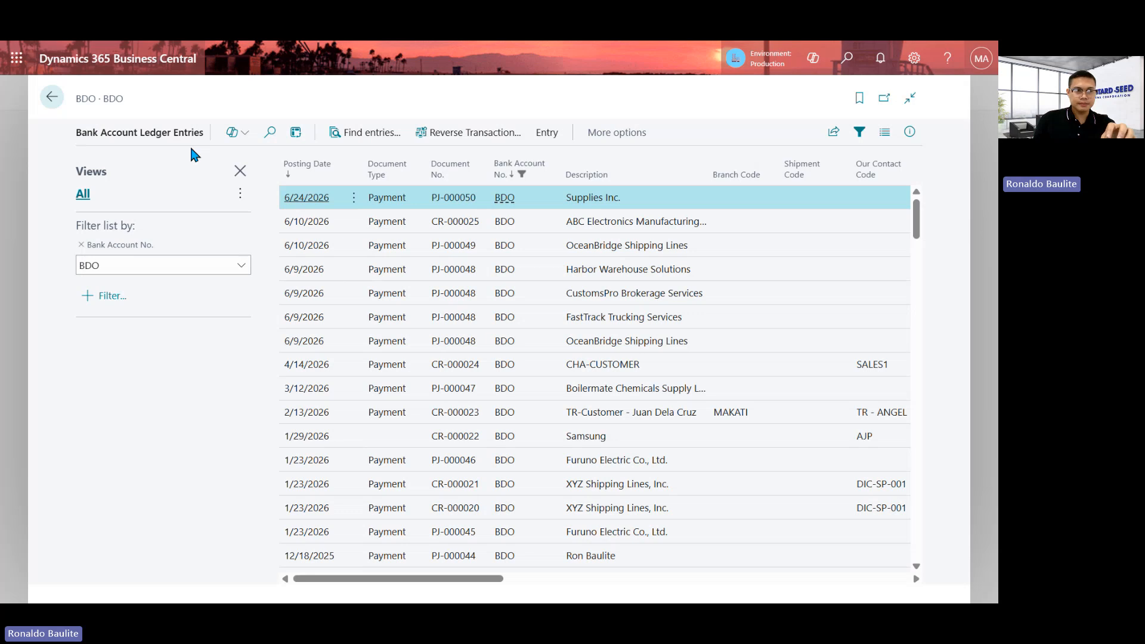
{"action": "left_click", "coordinate": [52, 96]}
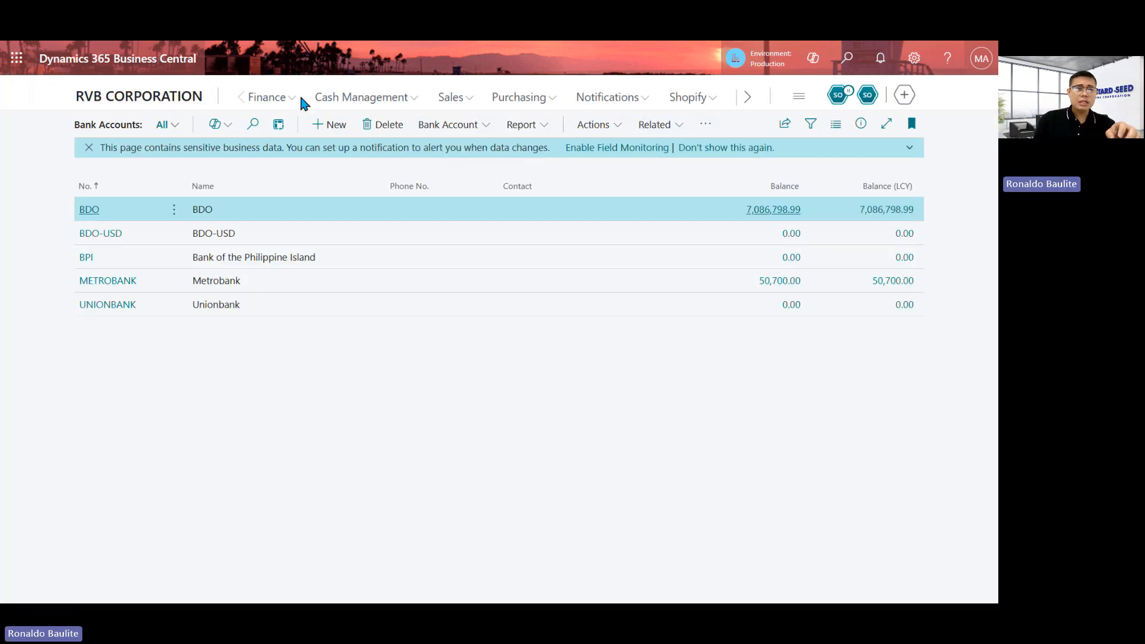
Step: Go back to the home page and open the Chart of Accounts
{"action": "left_click", "coordinate": [192, 101]}
{"action": "left_click", "coordinate": [397, 129]}
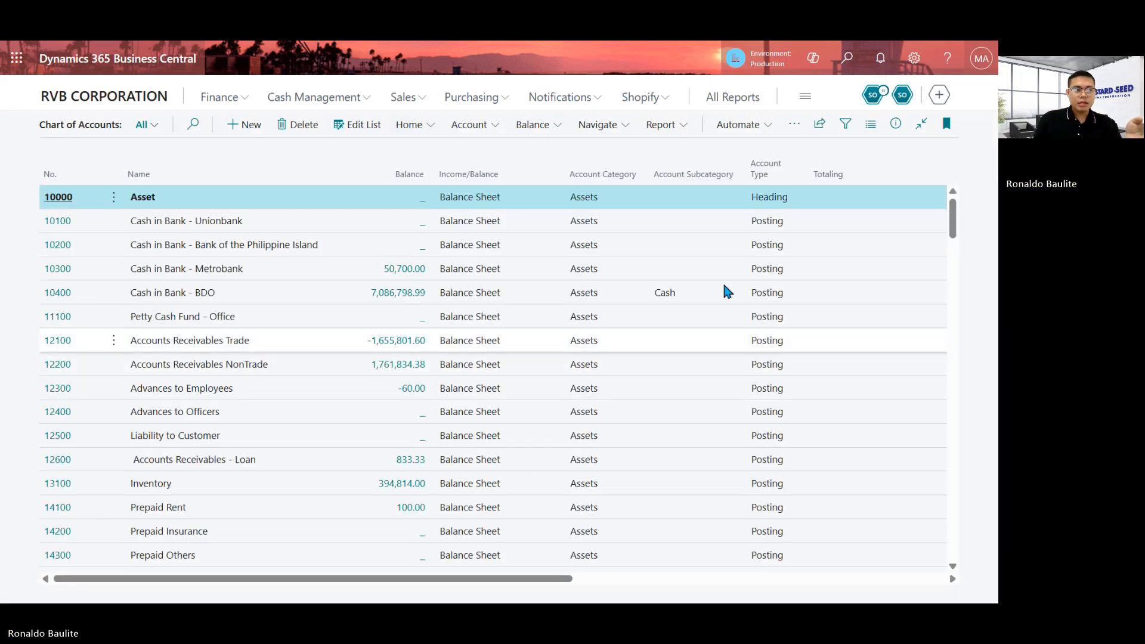
Step: Look through the asset, liability and equity accounts in the Chart of Accounts and return to the home page
{"action": "scroll", "coordinate": [380, 401], "scroll_direction": "down", "scroll_amount": 4}
{"action": "scroll", "coordinate": [379, 387], "scroll_direction": "down", "scroll_amount": 10}
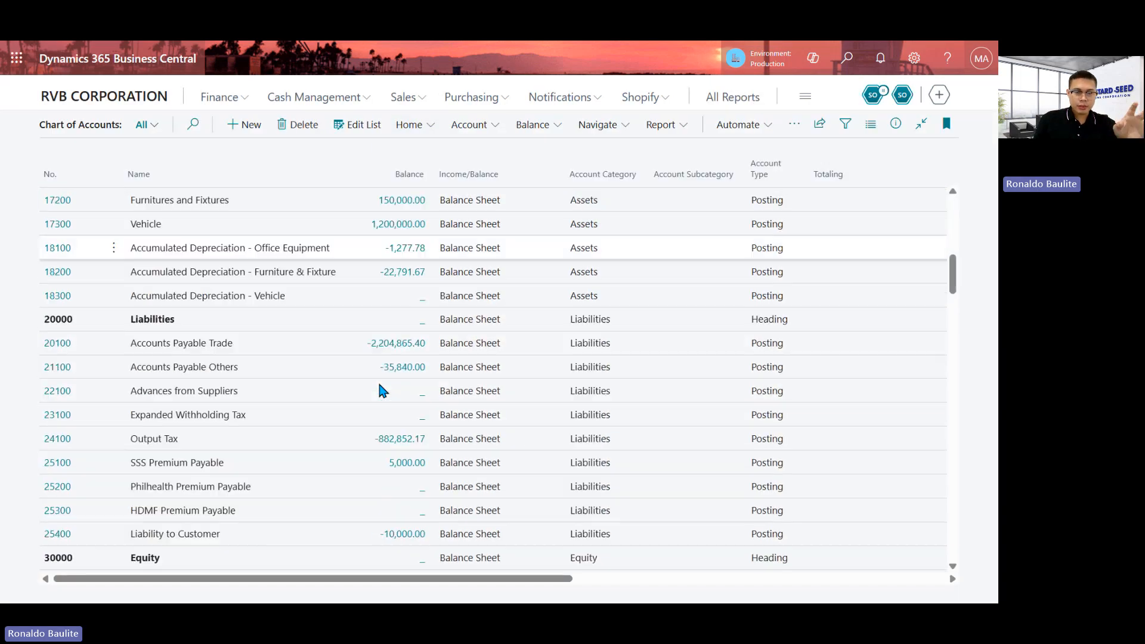
{"action": "scroll", "coordinate": [380, 381], "scroll_direction": "up", "scroll_amount": 15}
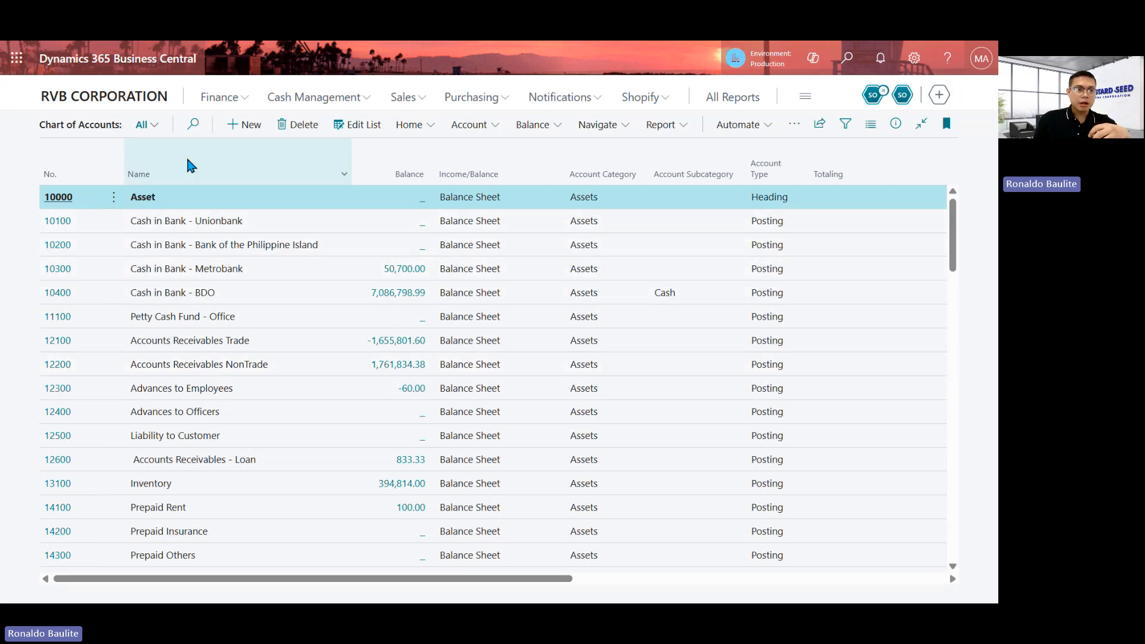
{"action": "left_click", "coordinate": [130, 111]}
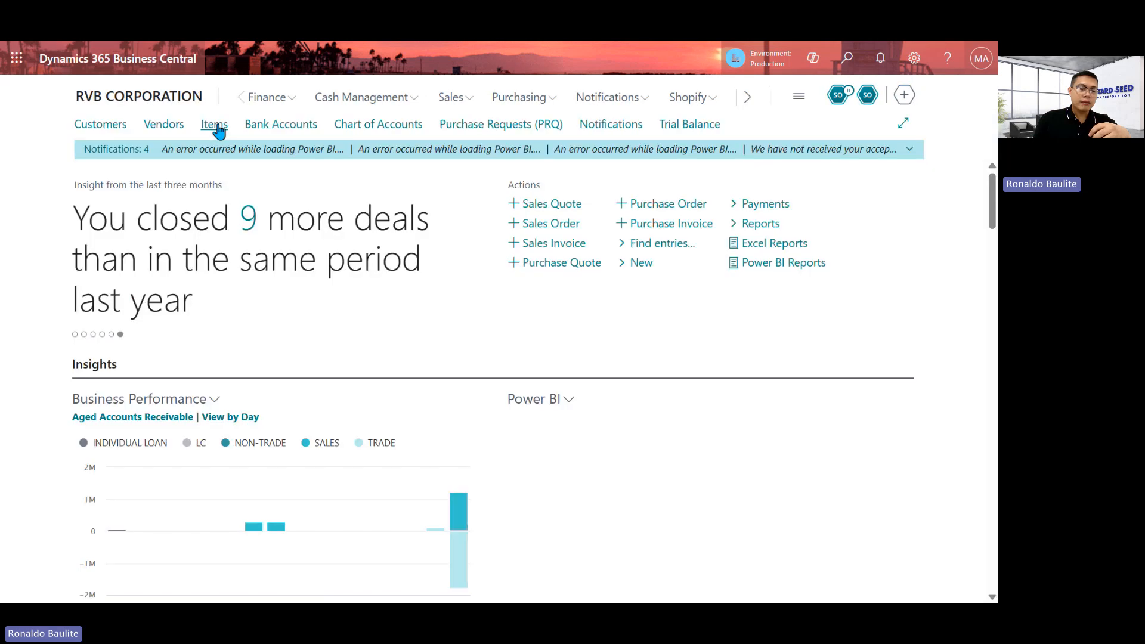
Step: Open the Financial Reporting list from the Finance area and view the Balance Sheet Custom (R-BALANCE) report
{"action": "left_click", "coordinate": [268, 99]}
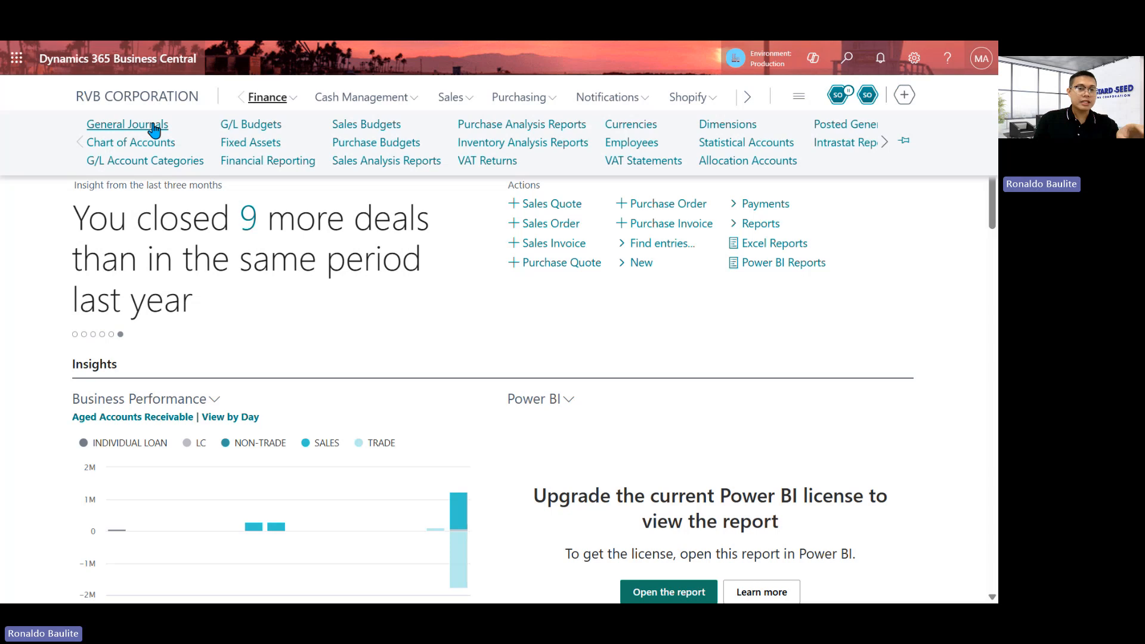
{"action": "left_click", "coordinate": [269, 161]}
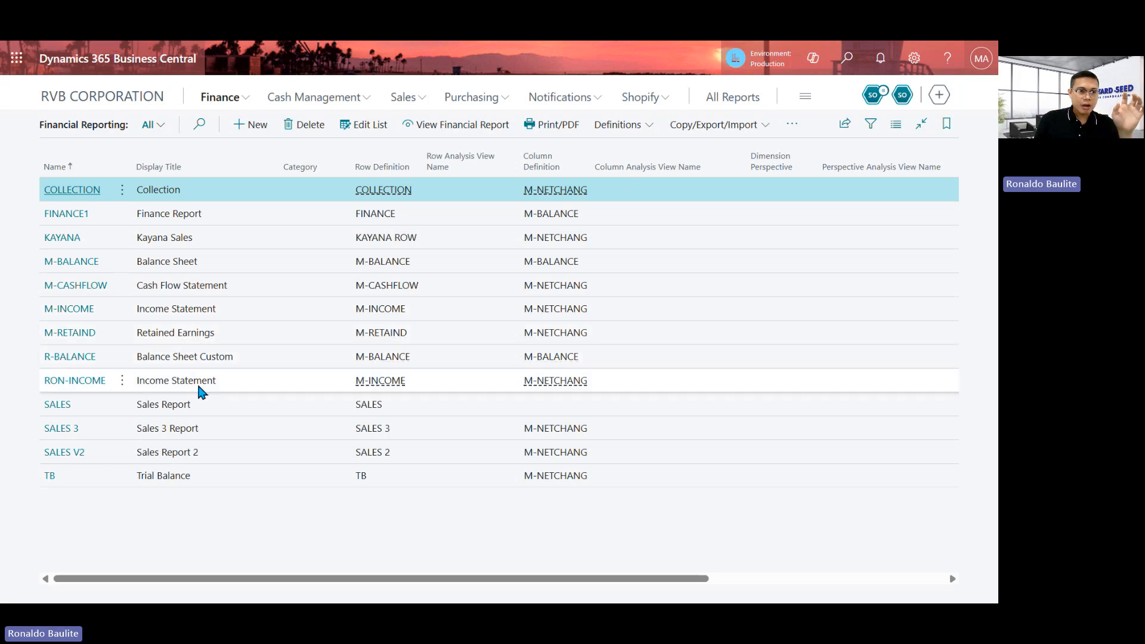
{"action": "left_click", "coordinate": [211, 365]}
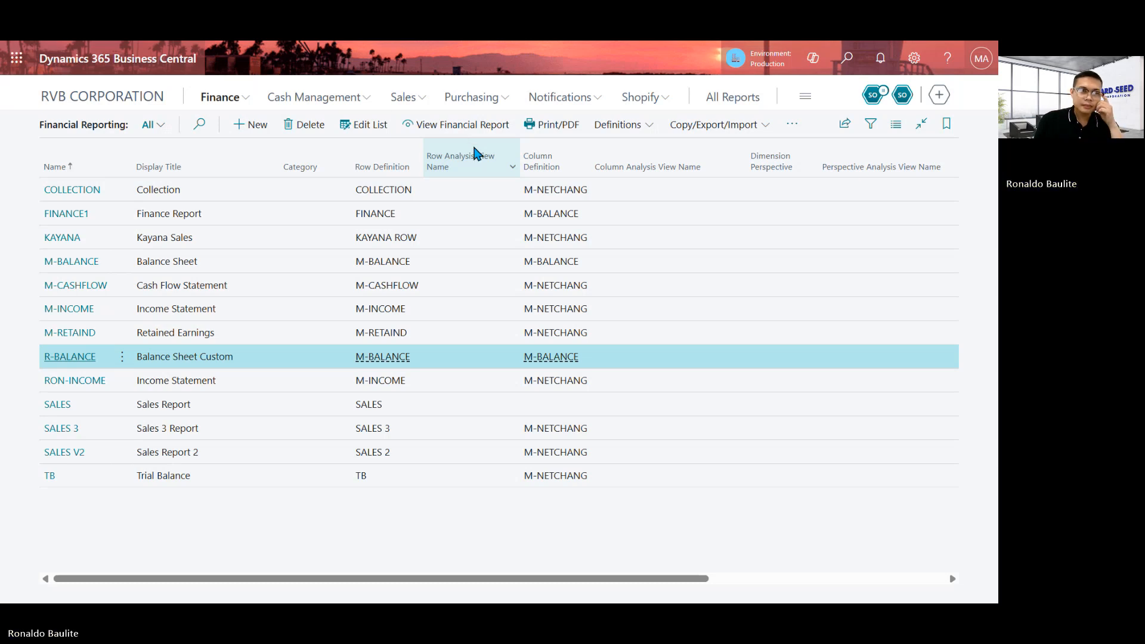
{"action": "left_click", "coordinate": [180, 142]}
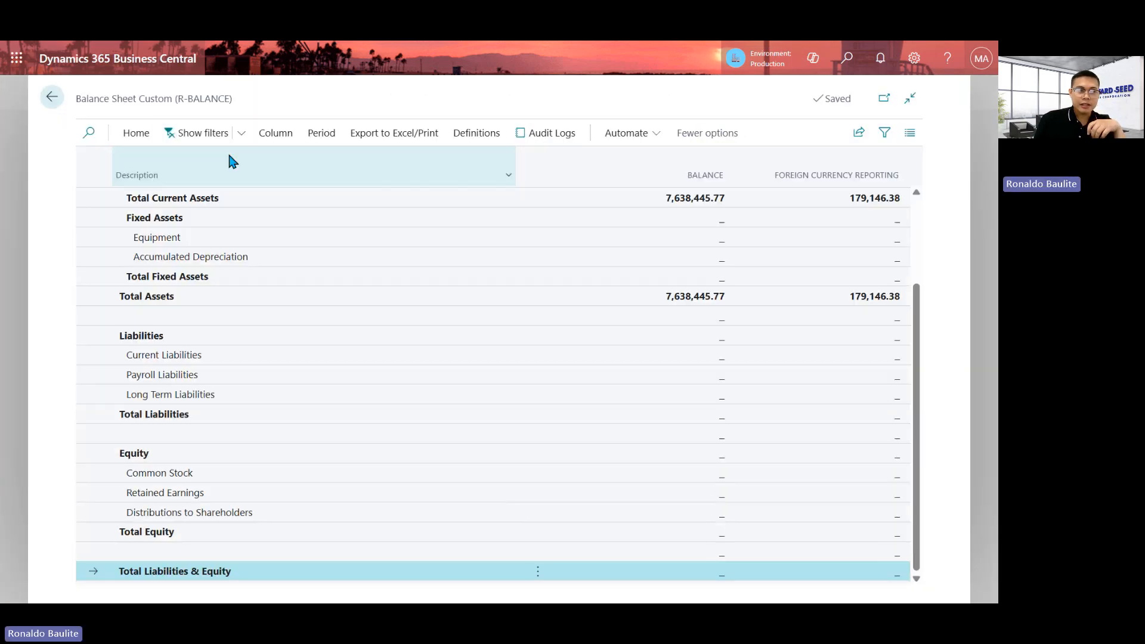
Step: Review the balance sheet lines, inspect the G/L accounts behind the Cash balance, and return to the report
{"action": "scroll", "coordinate": [710, 312], "scroll_direction": "up", "scroll_amount": 2}
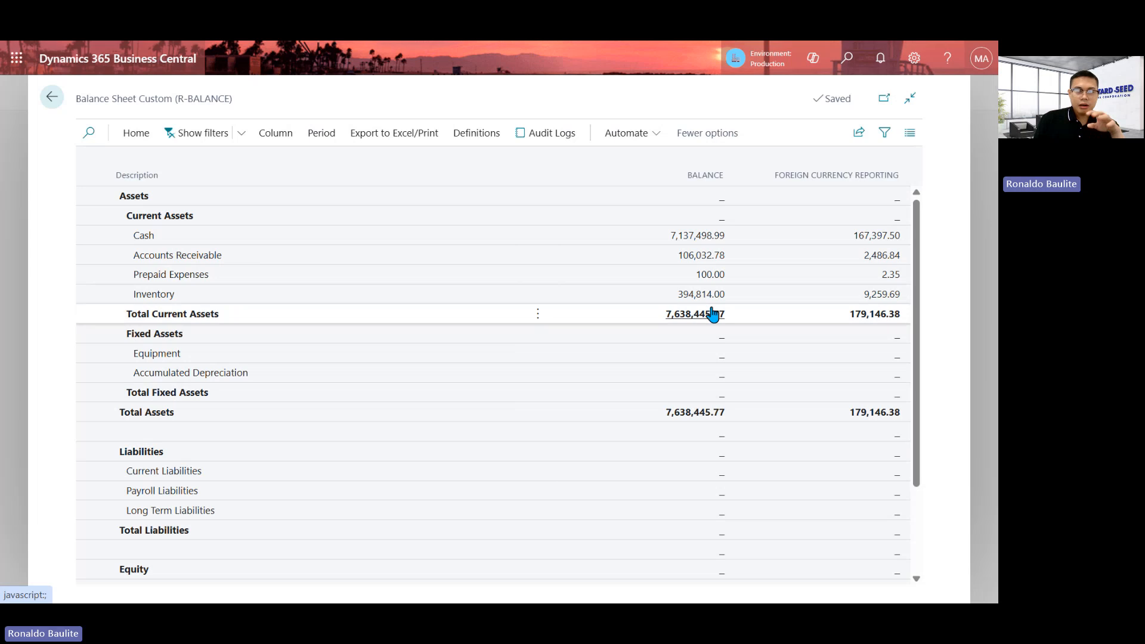
{"action": "scroll", "coordinate": [685, 328], "scroll_direction": "down", "scroll_amount": 3}
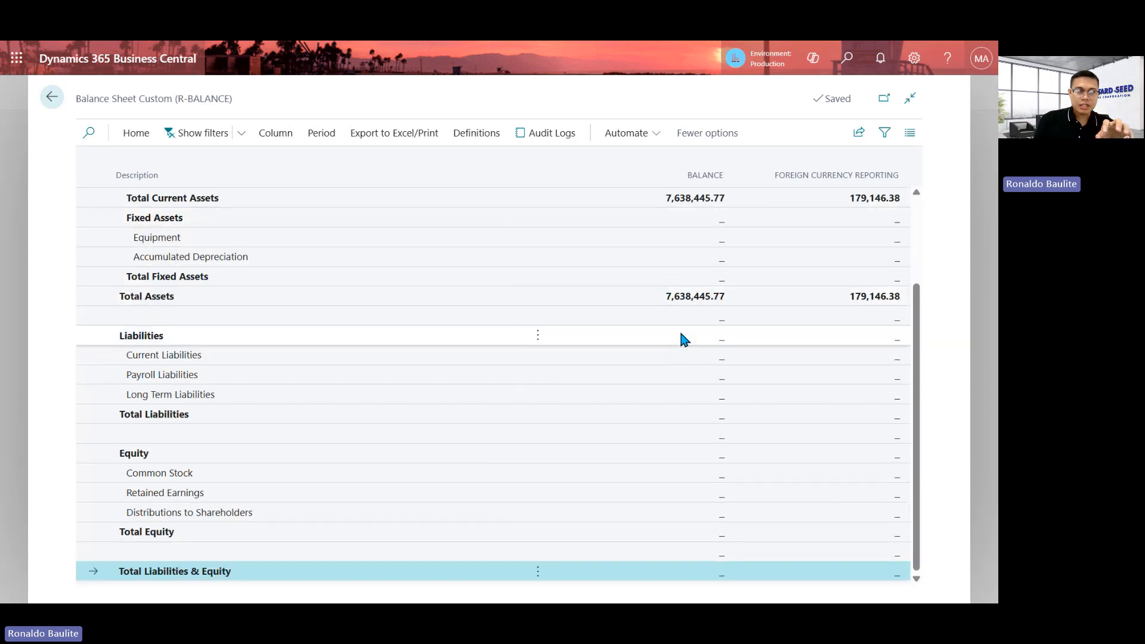
{"action": "scroll", "coordinate": [679, 331], "scroll_direction": "up", "scroll_amount": 3}
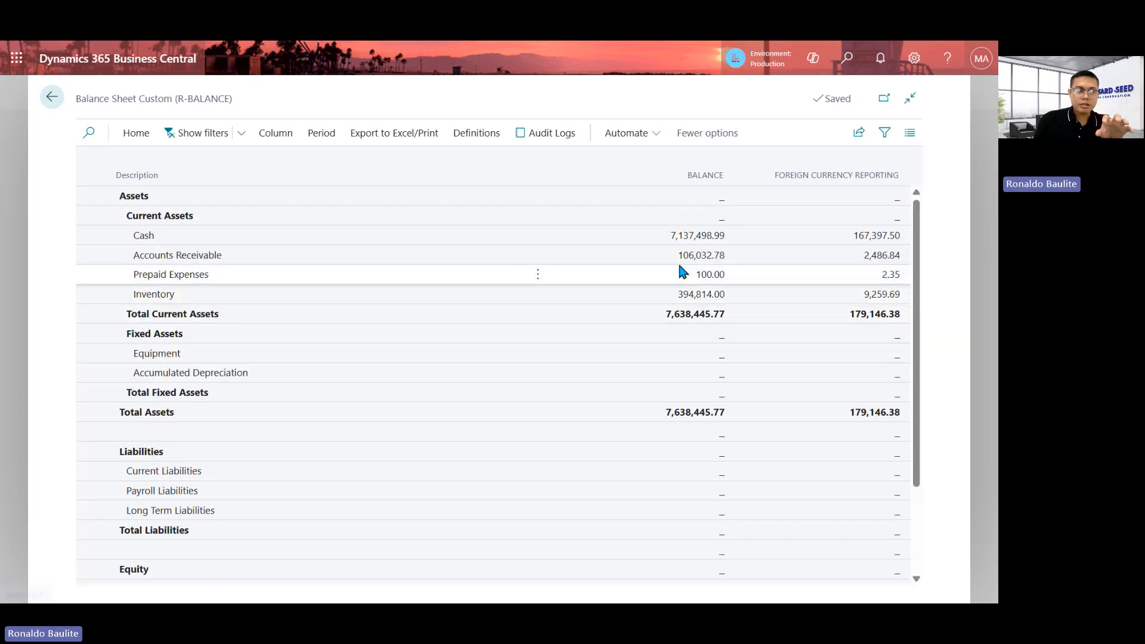
{"action": "left_click", "coordinate": [686, 239]}
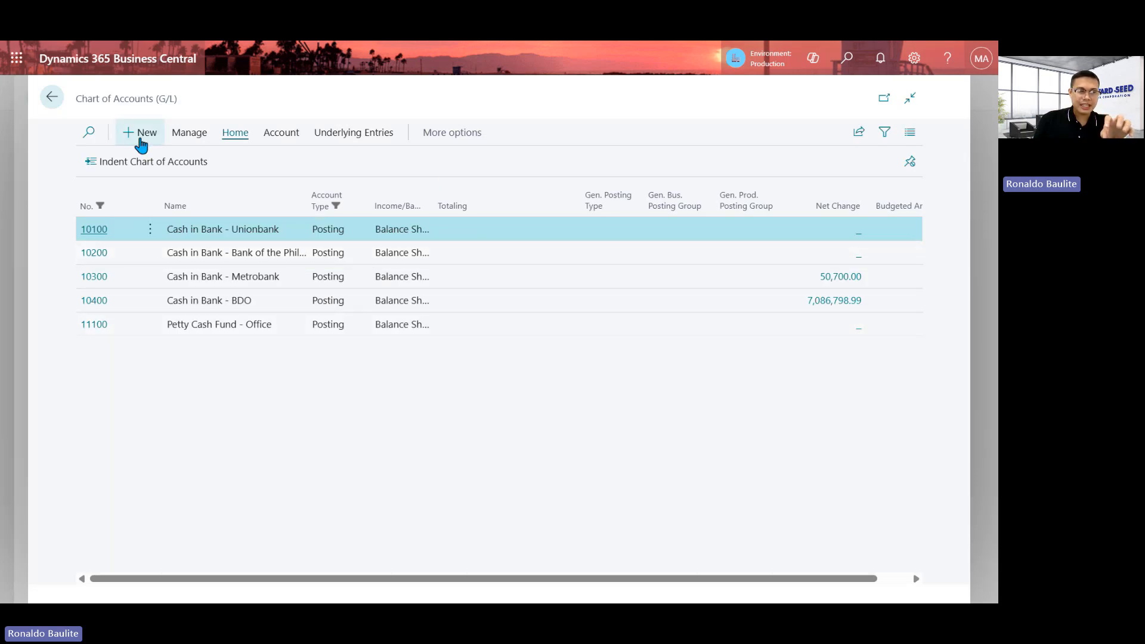
{"action": "left_click", "coordinate": [52, 96]}
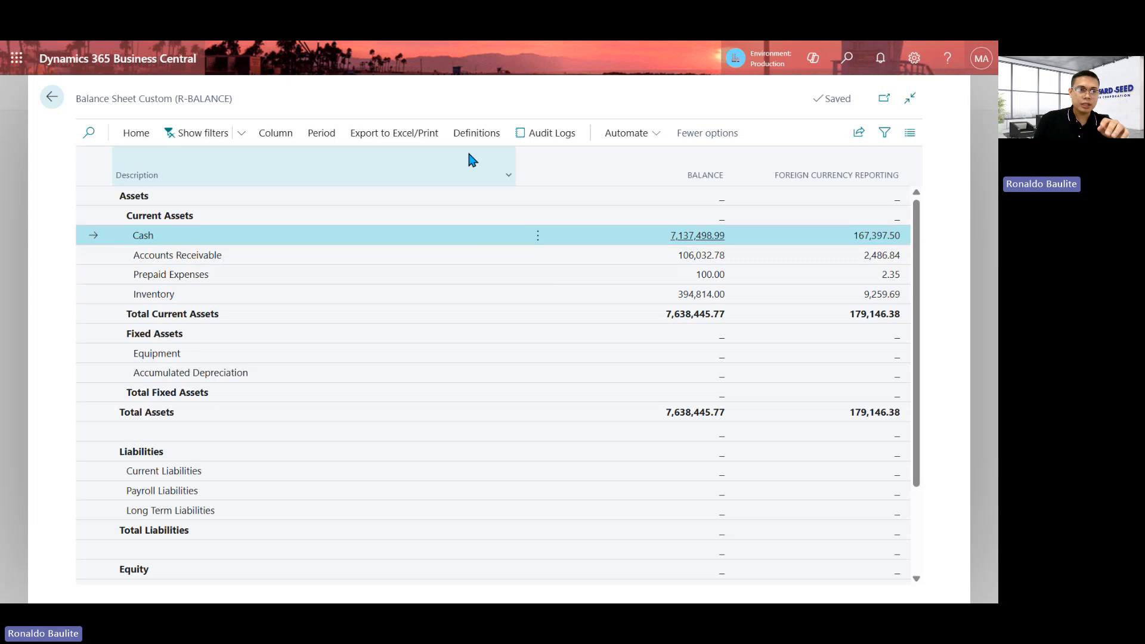
Step: Open the report's row definition without making a copy, examine its account totaling rows, and return to the report
{"action": "left_click", "coordinate": [482, 137]}
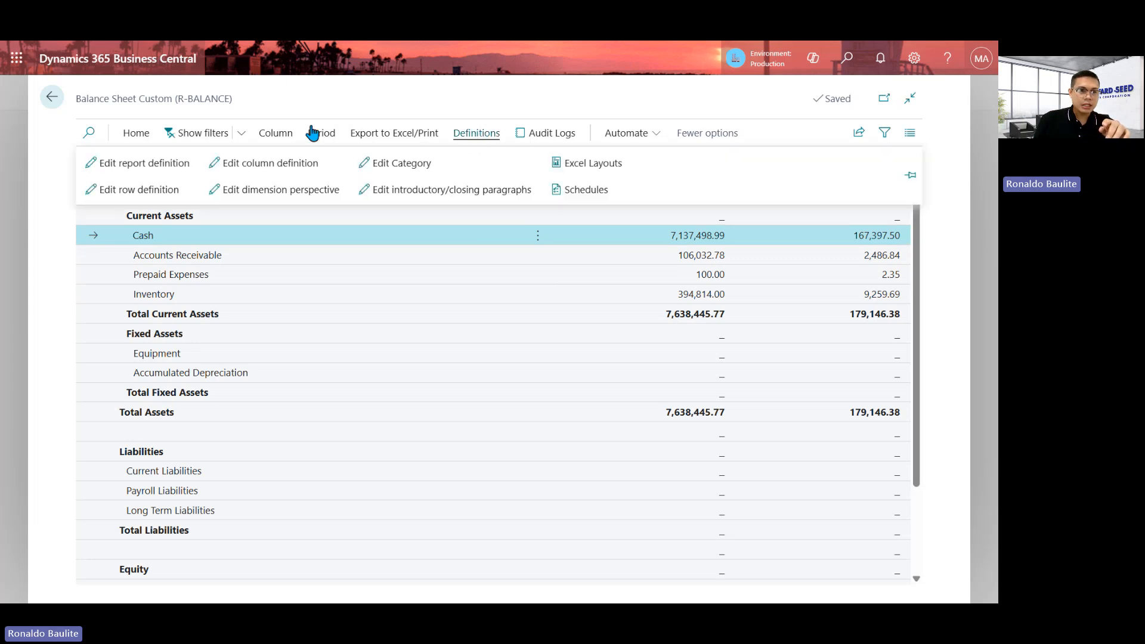
{"action": "left_click", "coordinate": [131, 201]}
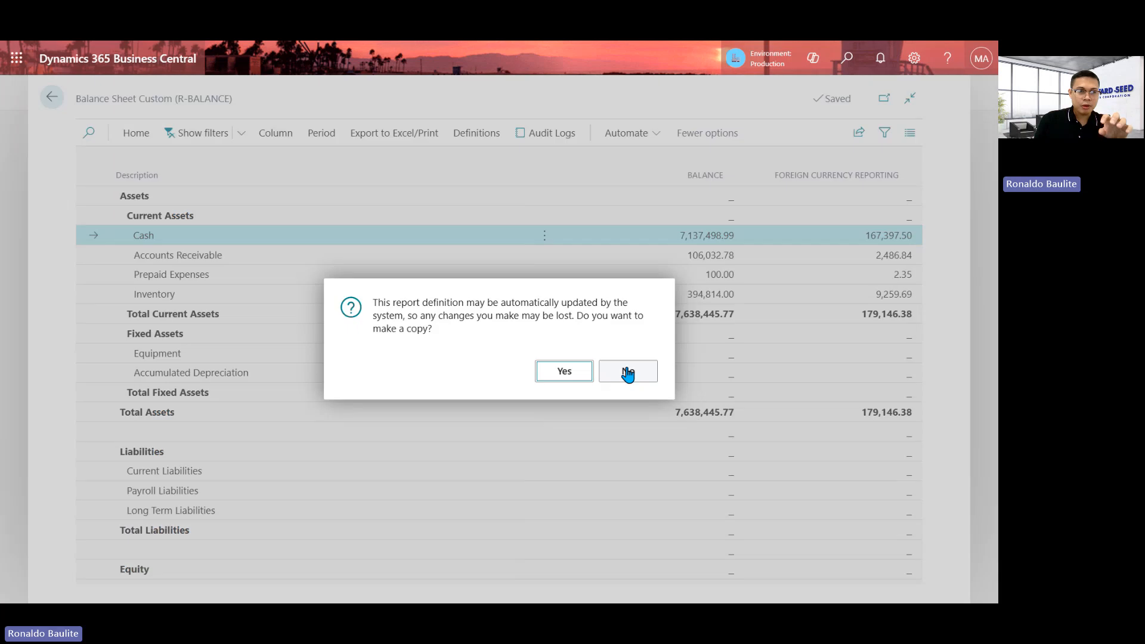
{"action": "key", "text": "Return"}
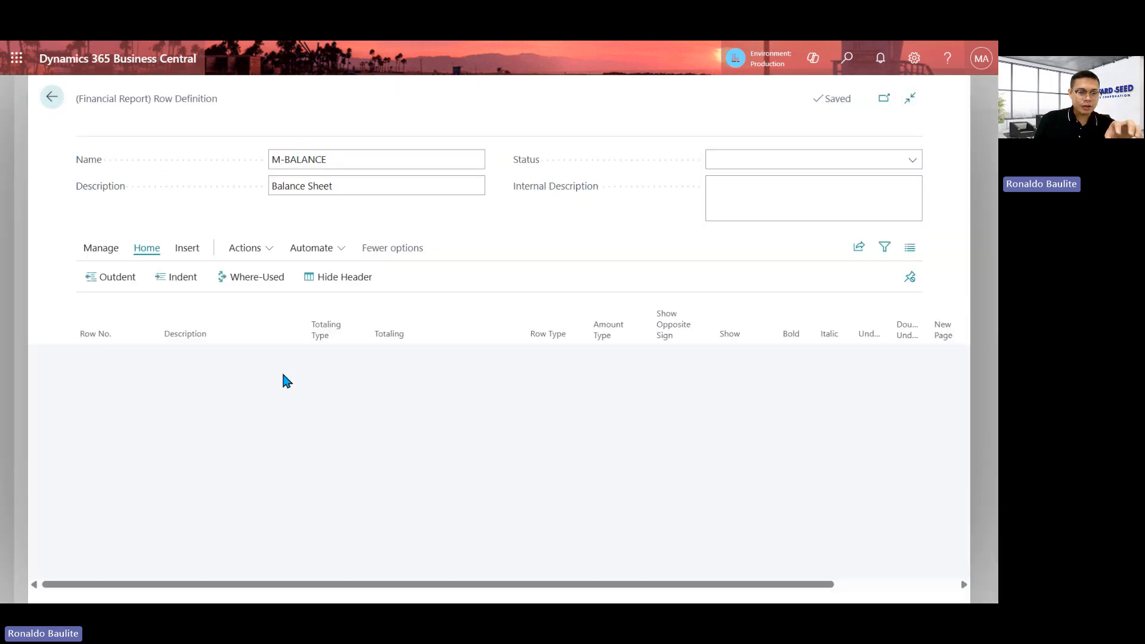
{"action": "left_click", "coordinate": [230, 435]}
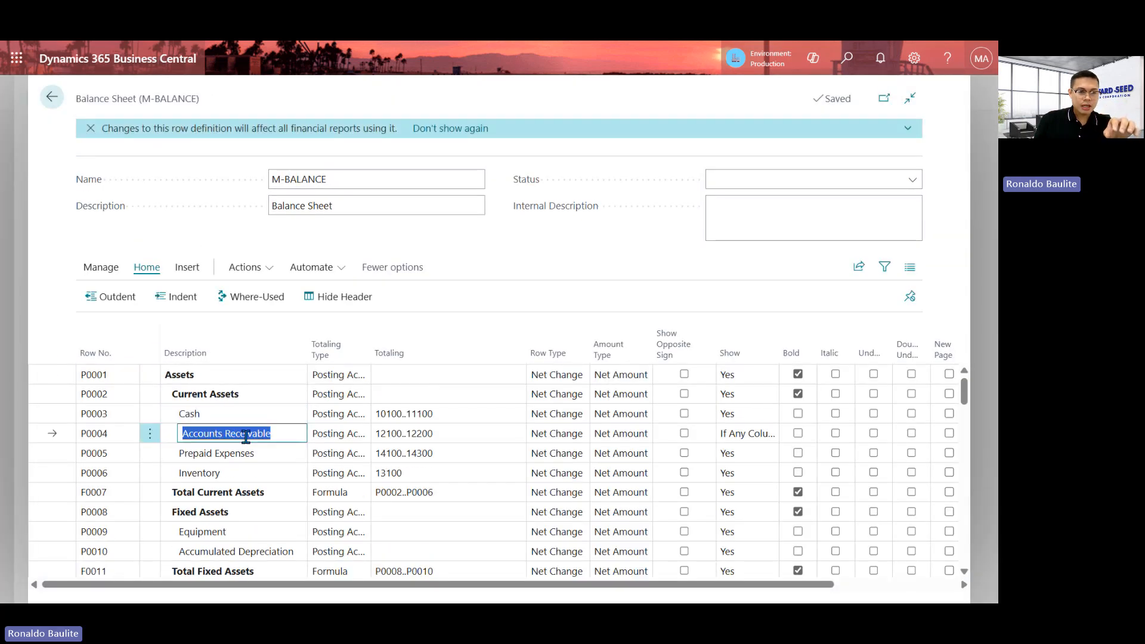
{"action": "scroll", "coordinate": [246, 437], "scroll_direction": "down", "scroll_amount": 1}
{"action": "left_click", "coordinate": [245, 434]}
{"action": "scroll", "coordinate": [246, 436], "scroll_direction": "down", "scroll_amount": 1}
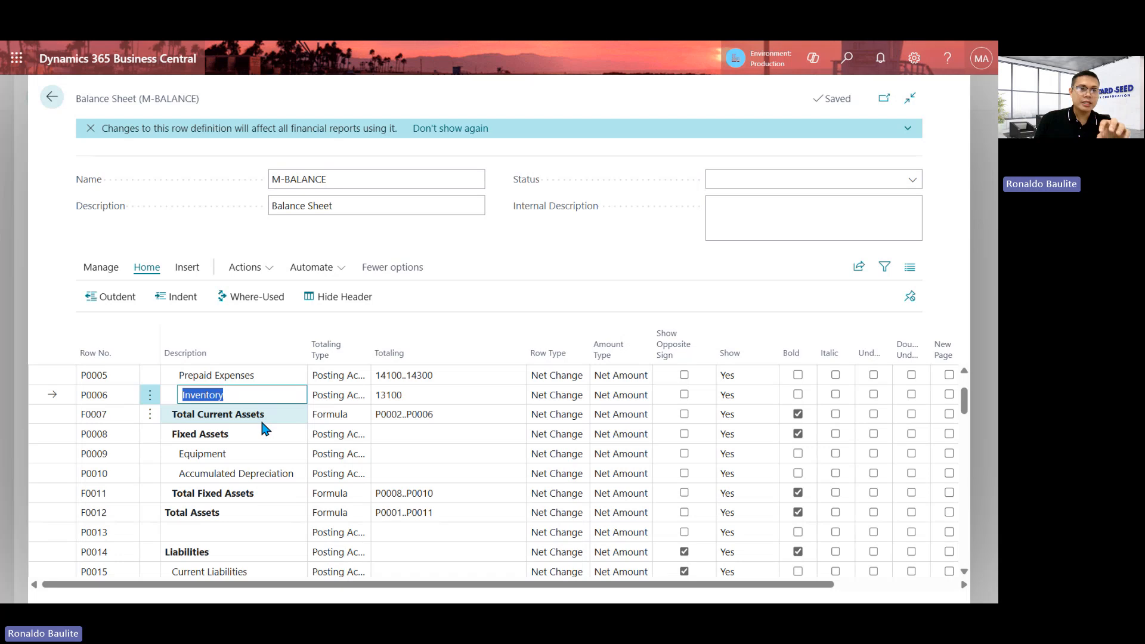
{"action": "left_click", "coordinate": [52, 99]}
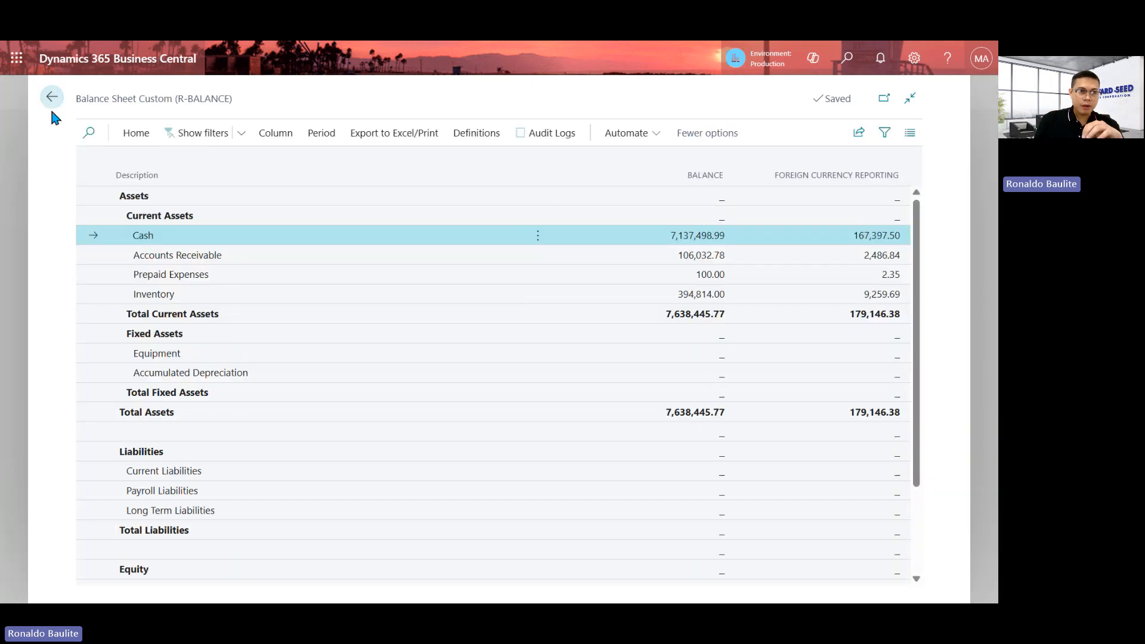
Step: Inspect the two columns in the balance sheet's column definition and return to the Financial Reporting list
{"action": "left_click", "coordinate": [478, 139]}
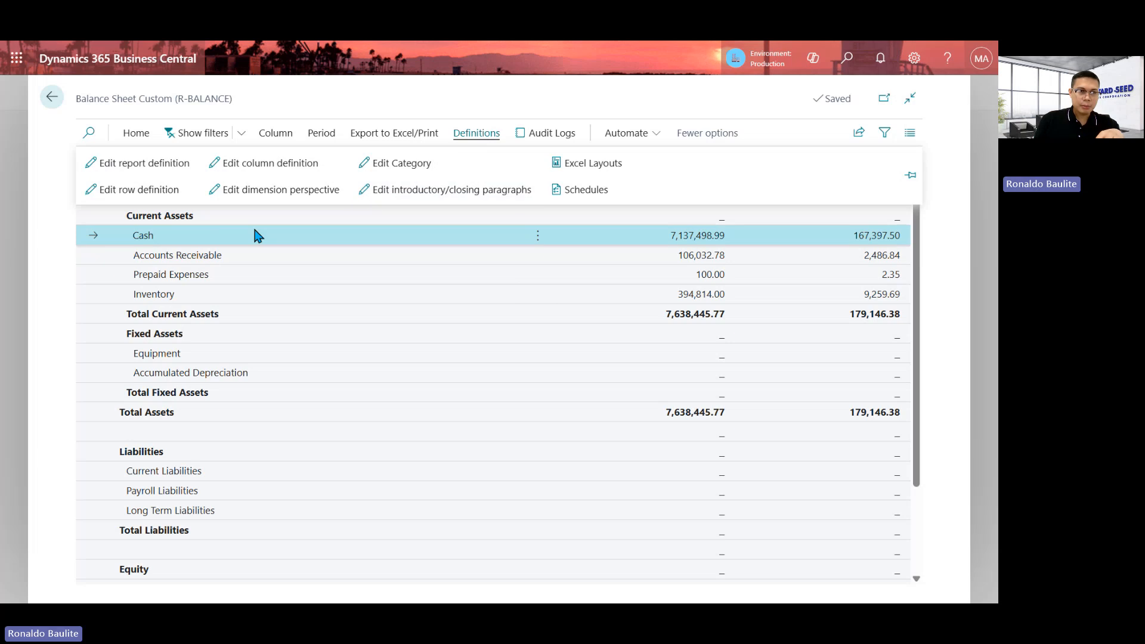
{"action": "left_click", "coordinate": [303, 177]}
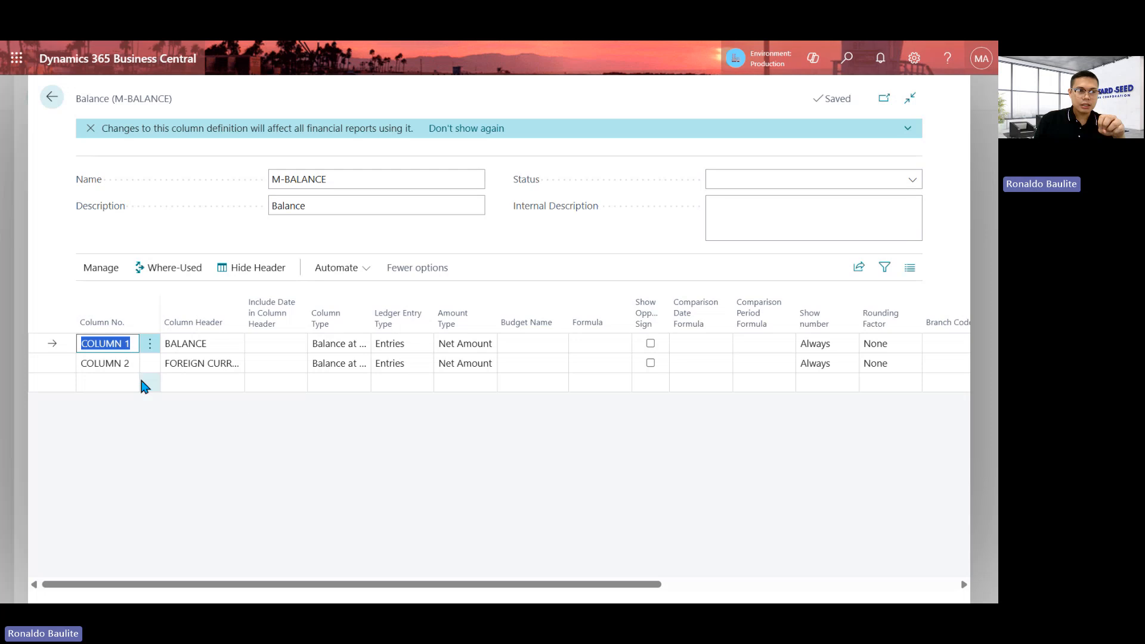
{"action": "left_click", "coordinate": [127, 364]}
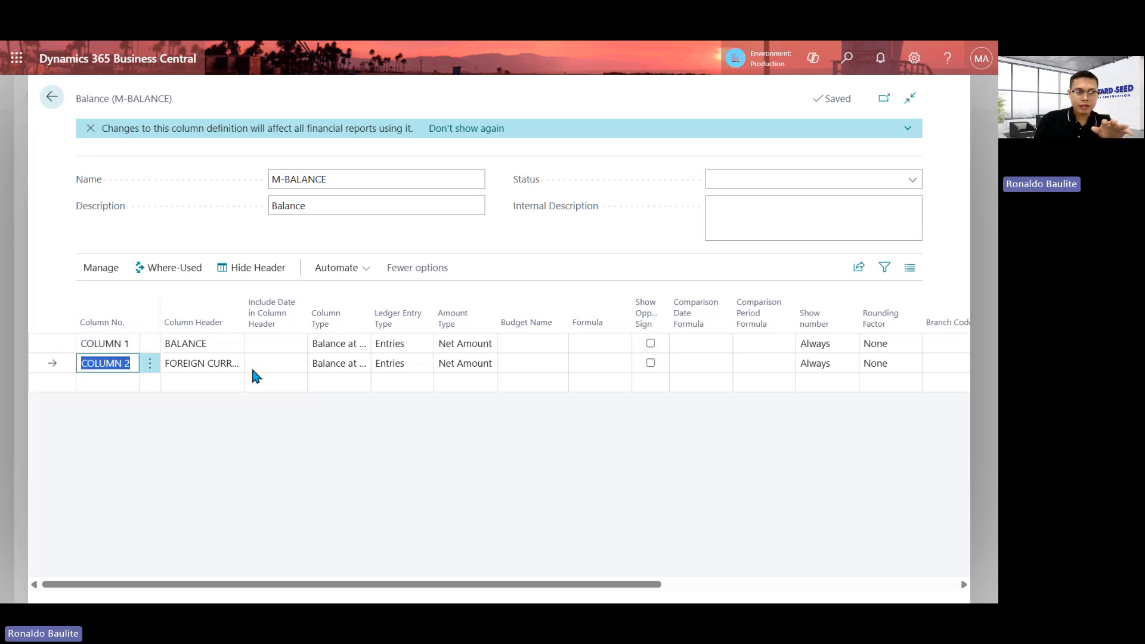
{"action": "left_click_drag", "start_coordinate": [470, 584], "coordinate": [328, 590]}
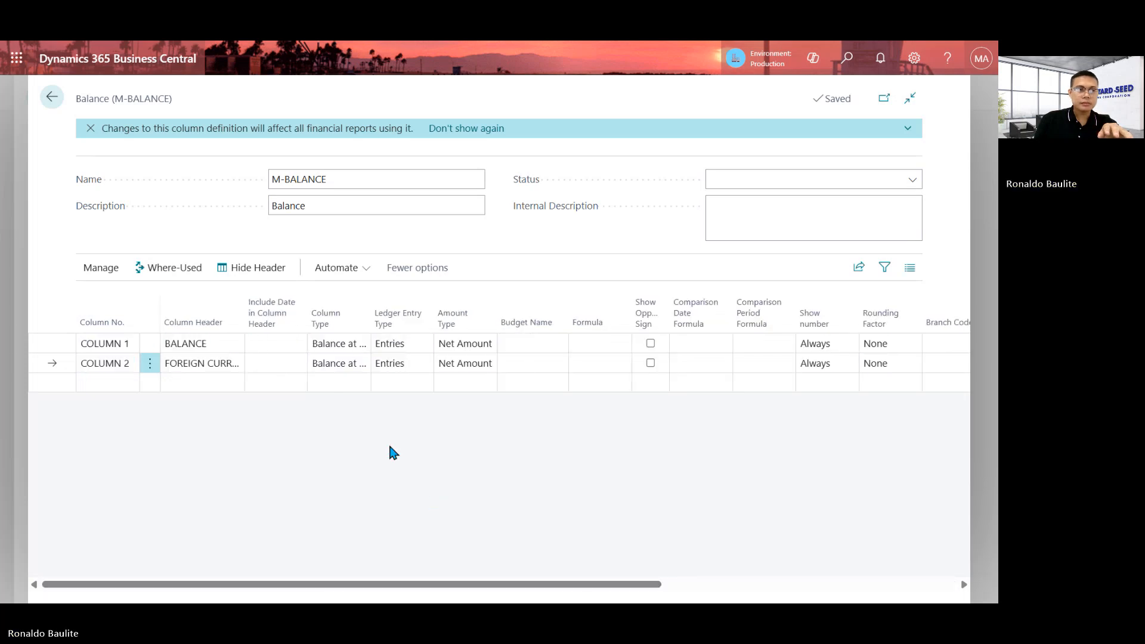
{"action": "left_click", "coordinate": [52, 96]}
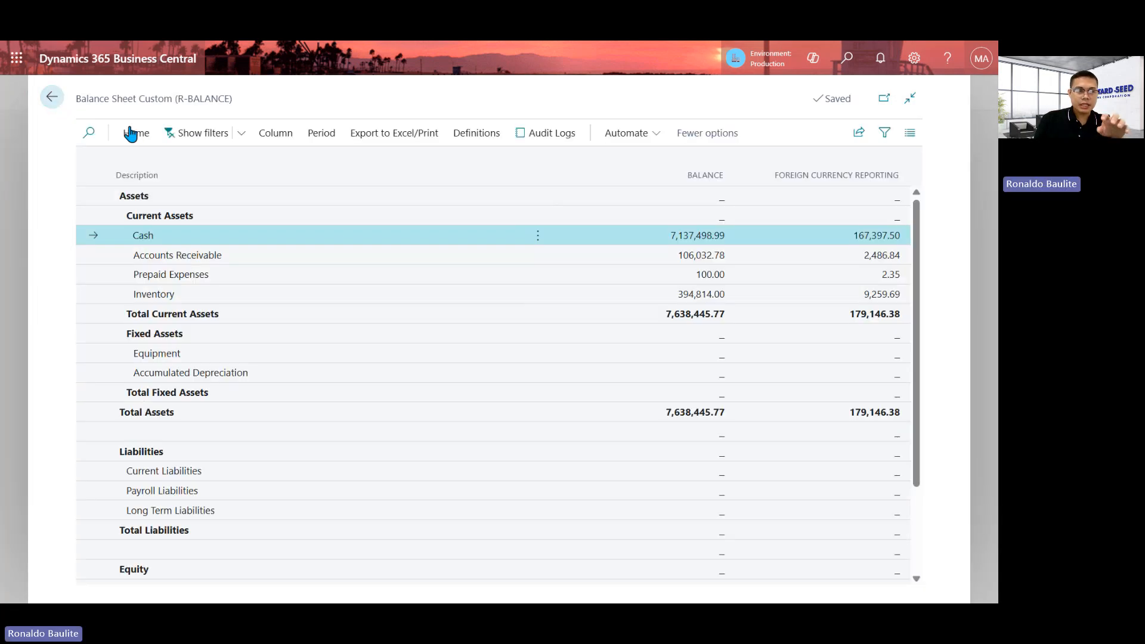
{"action": "left_click", "coordinate": [44, 102]}
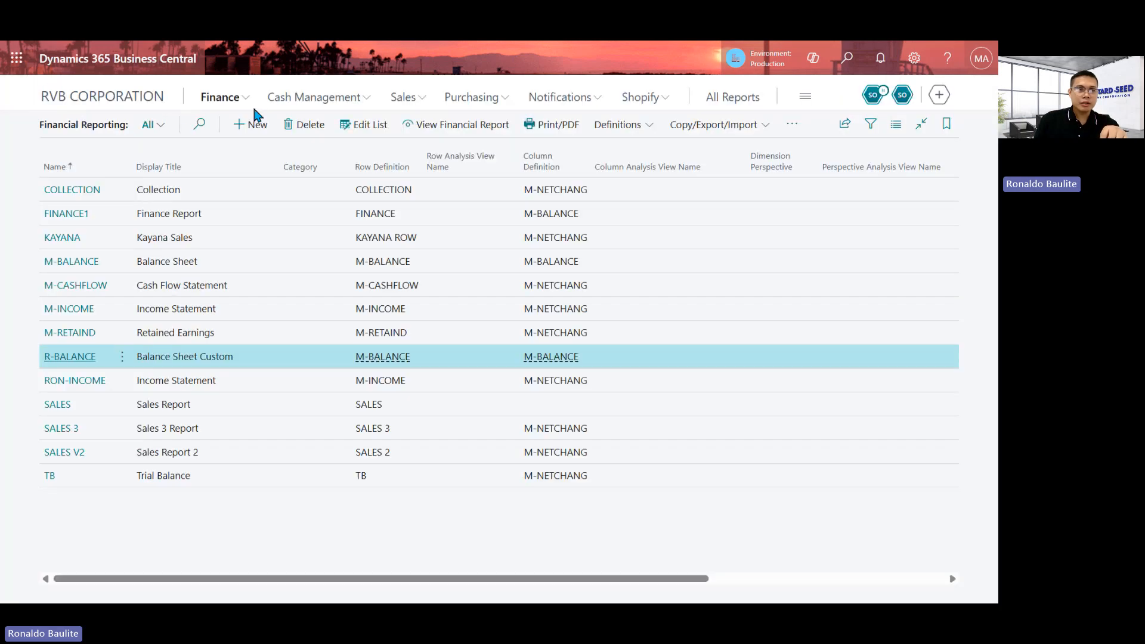
Step: Open the Currencies list and examine its exchange rate services and its gains, losses and rounding columns
{"action": "left_click", "coordinate": [245, 99]}
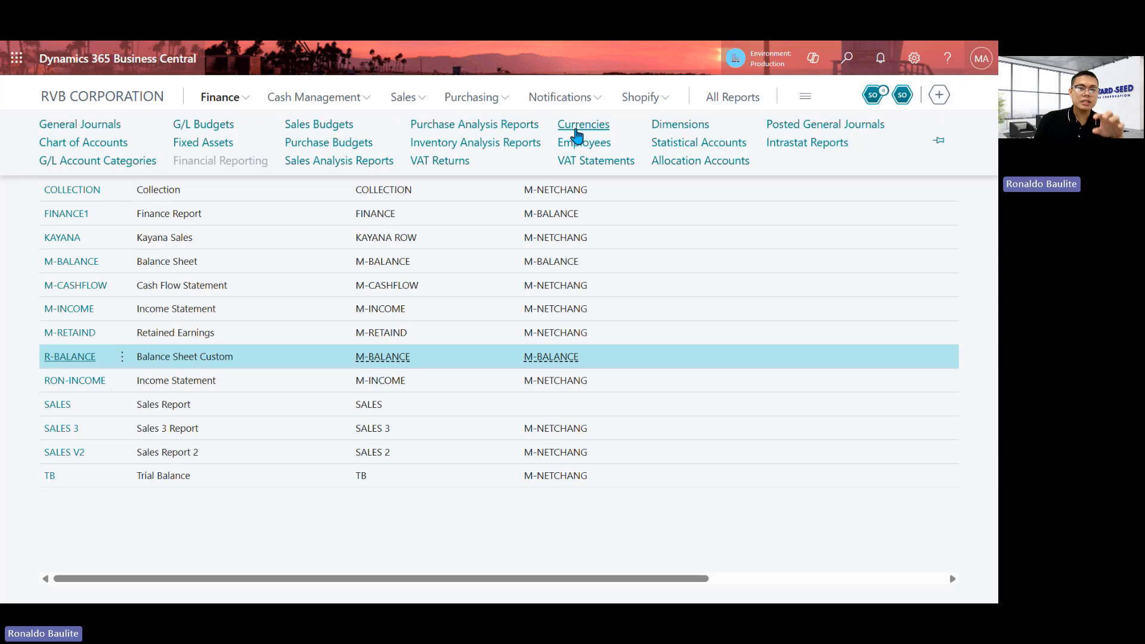
{"action": "left_click", "coordinate": [582, 128]}
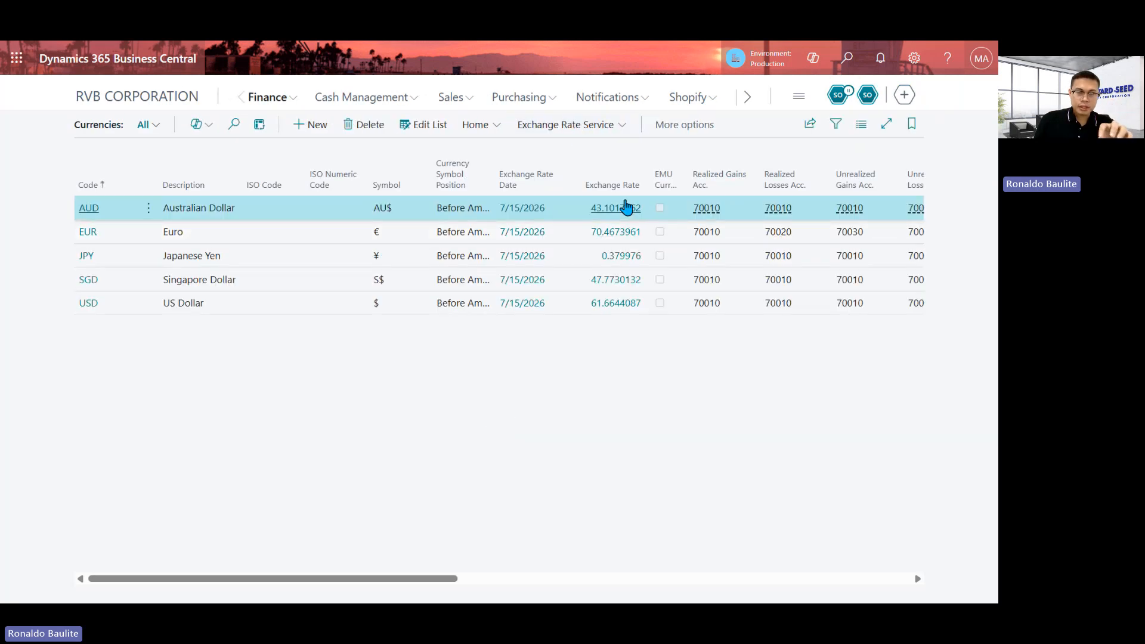
{"action": "left_click", "coordinate": [621, 137]}
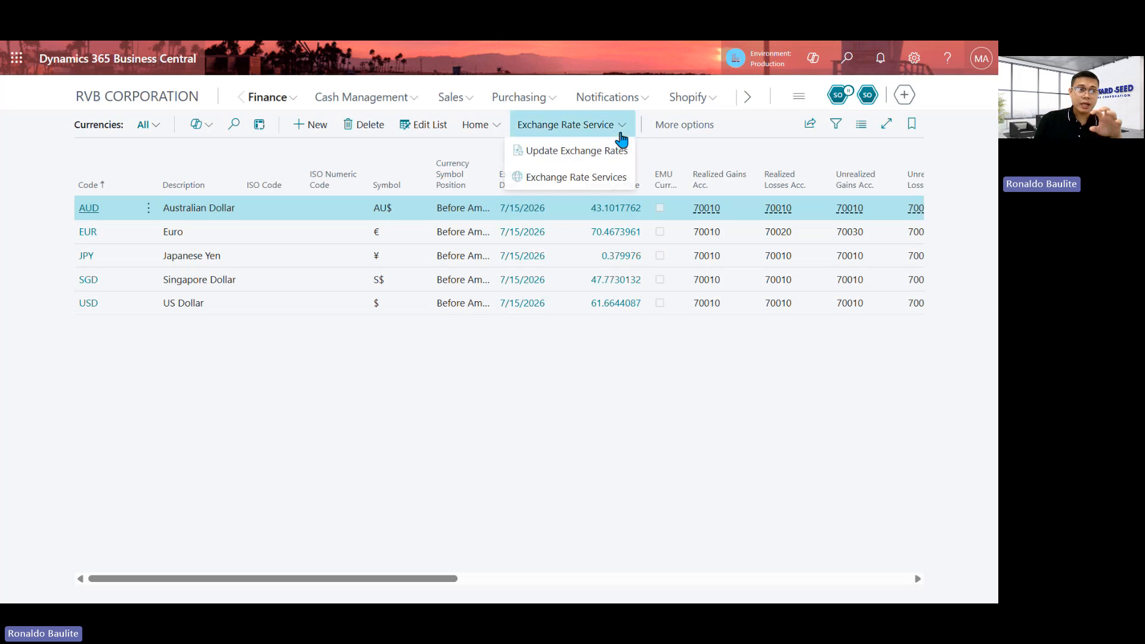
{"action": "left_click", "coordinate": [600, 179]}
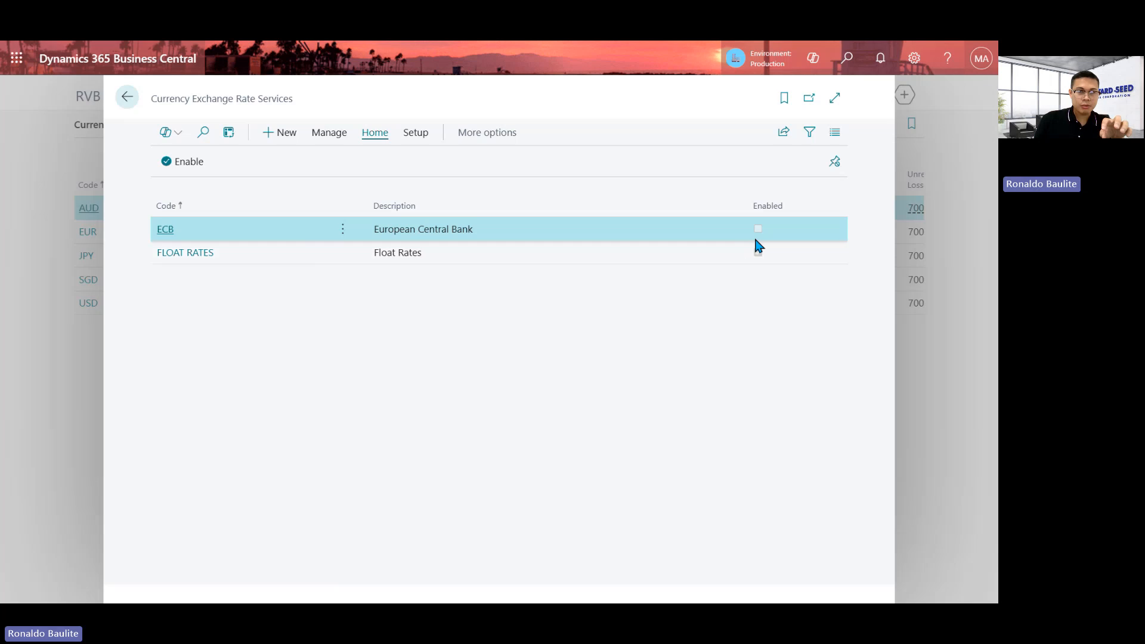
{"action": "left_click", "coordinate": [119, 103]}
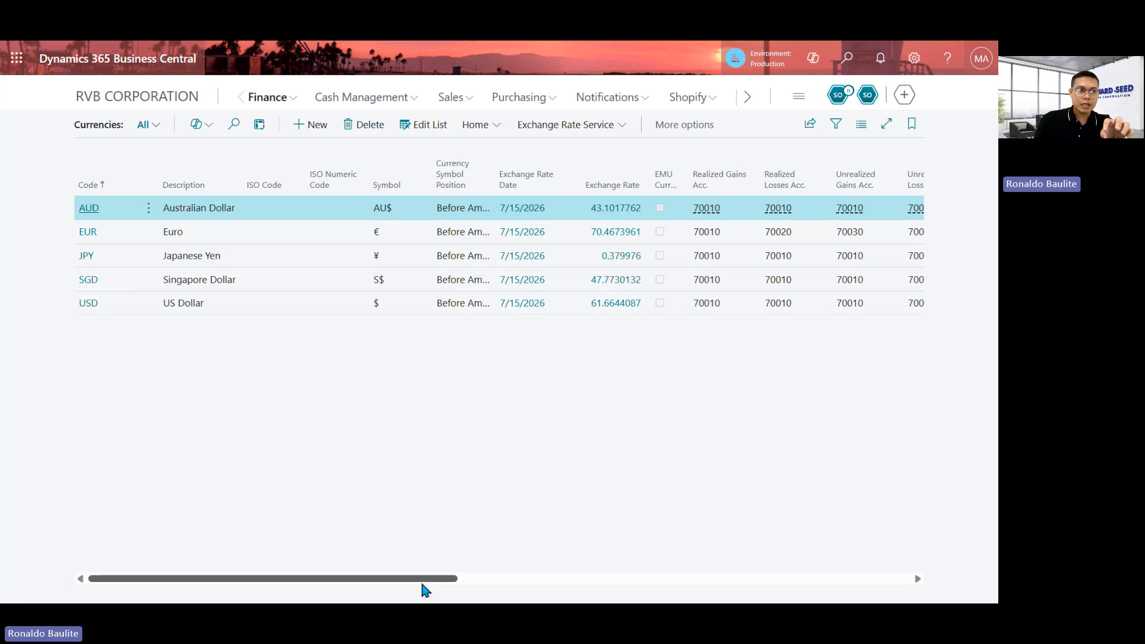
{"action": "left_click_drag", "start_coordinate": [422, 583], "coordinate": [550, 583]}
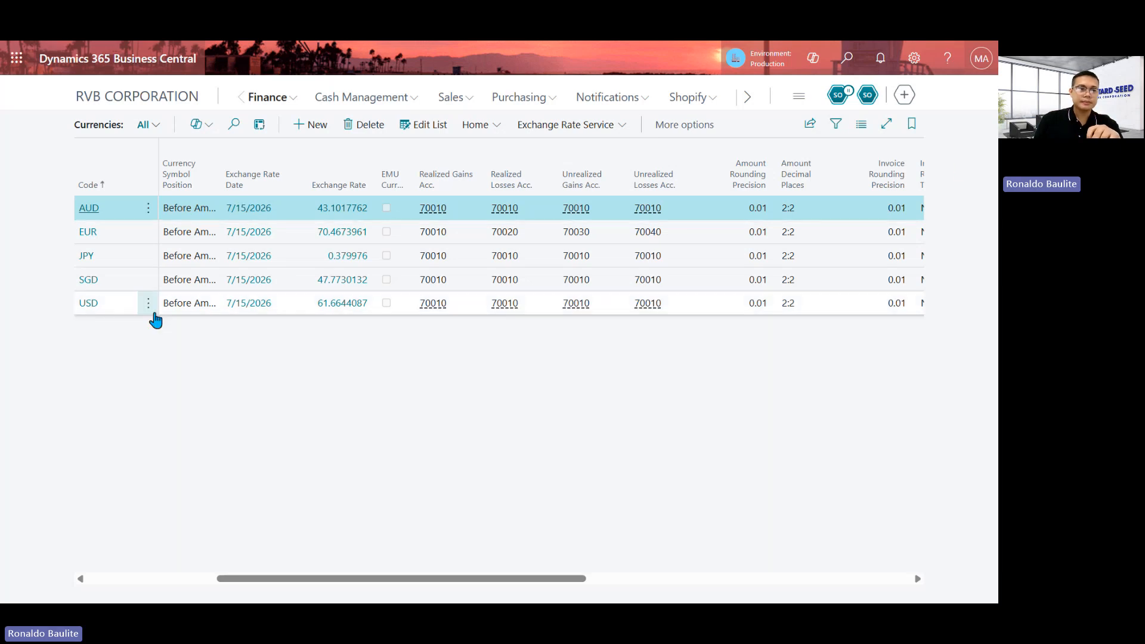
Step: View the pages available under the Finance, Cash Management, Sales and Purchasing areas
{"action": "left_click", "coordinate": [268, 99]}
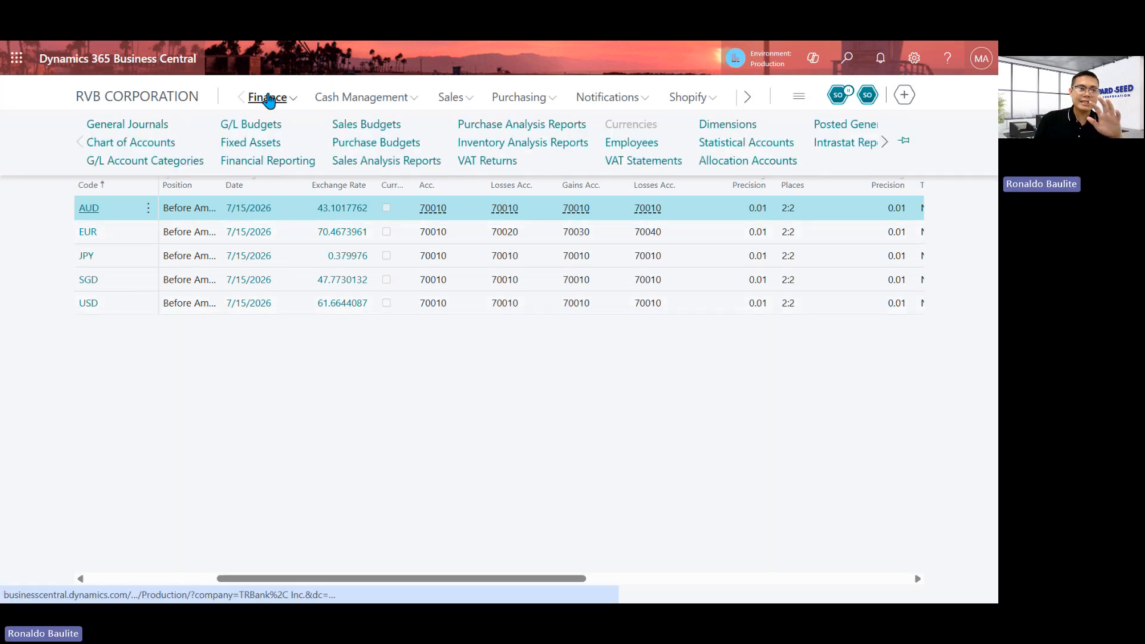
{"action": "left_click", "coordinate": [333, 102]}
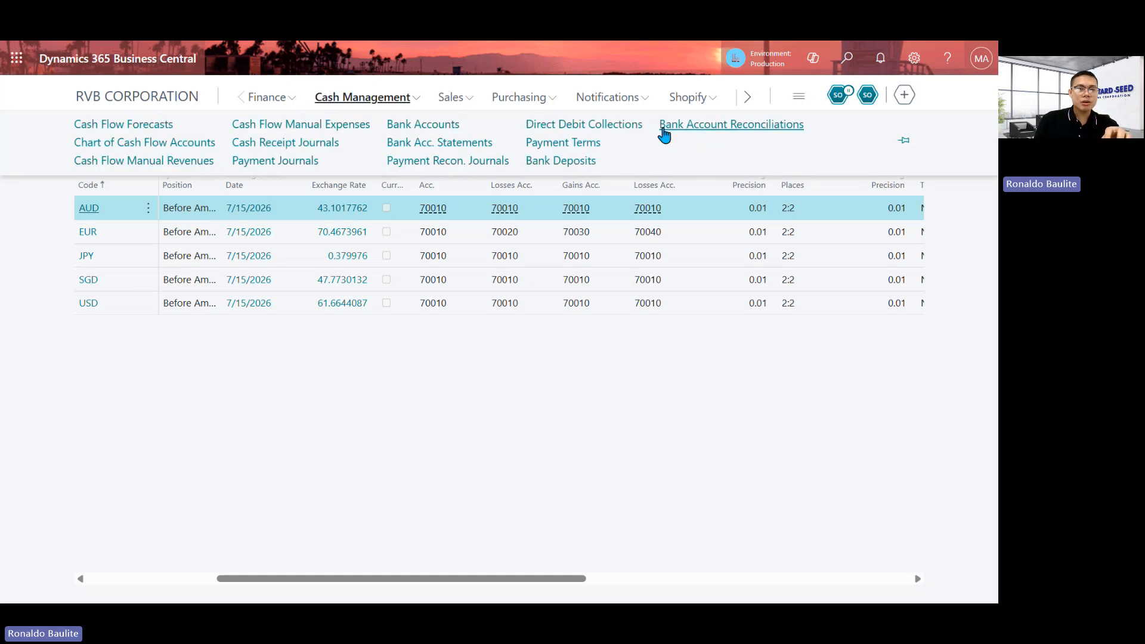
{"action": "left_click", "coordinate": [454, 105]}
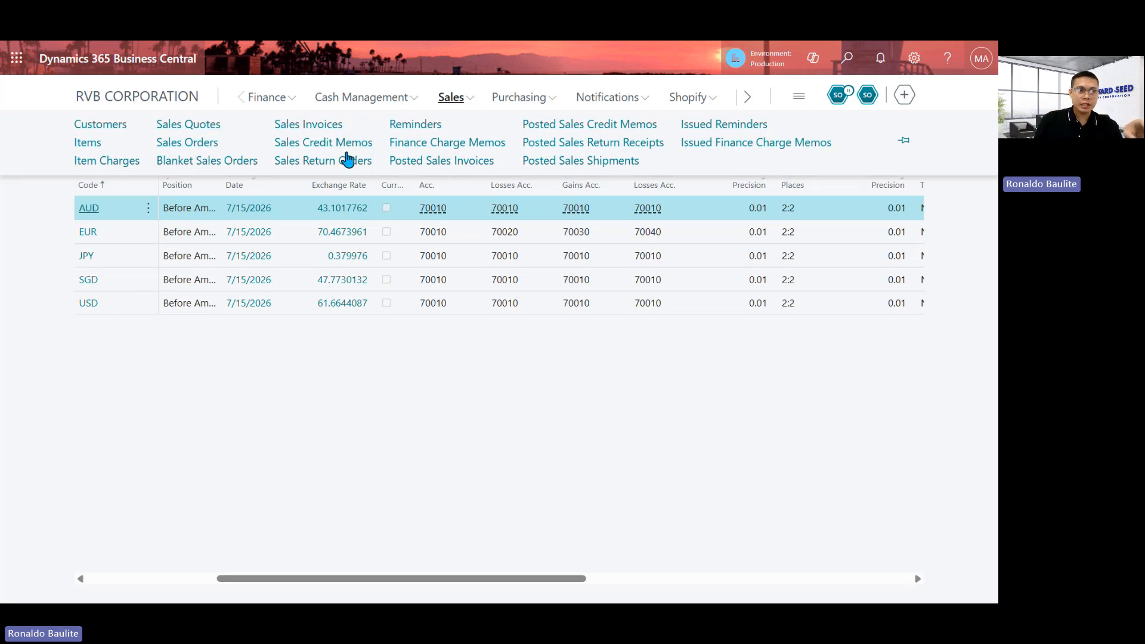
{"action": "left_click", "coordinate": [521, 101]}
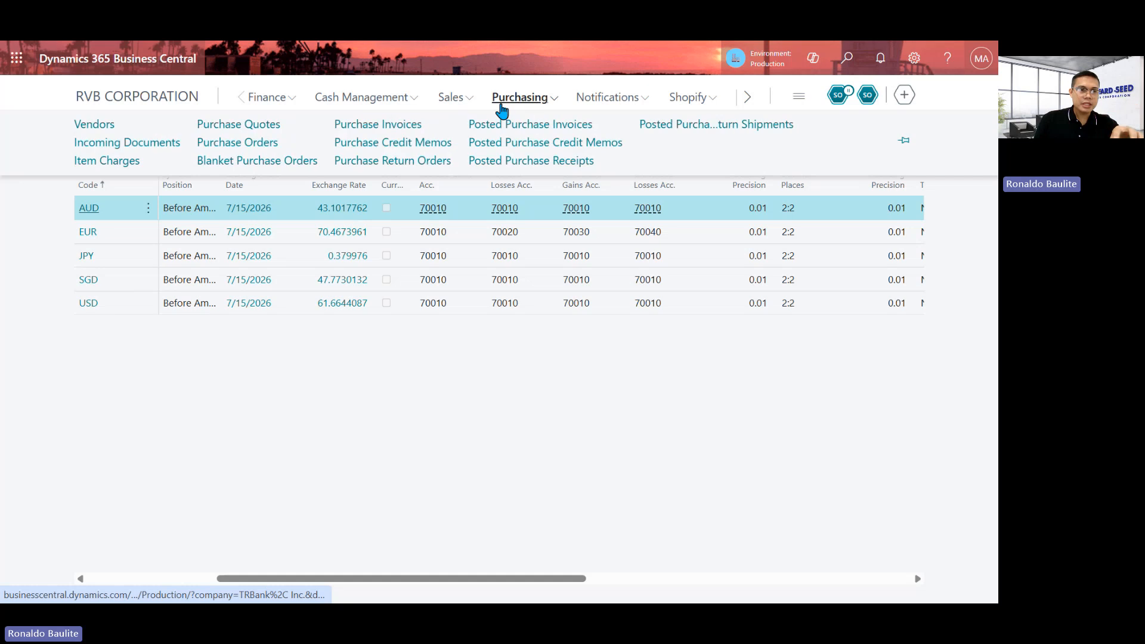